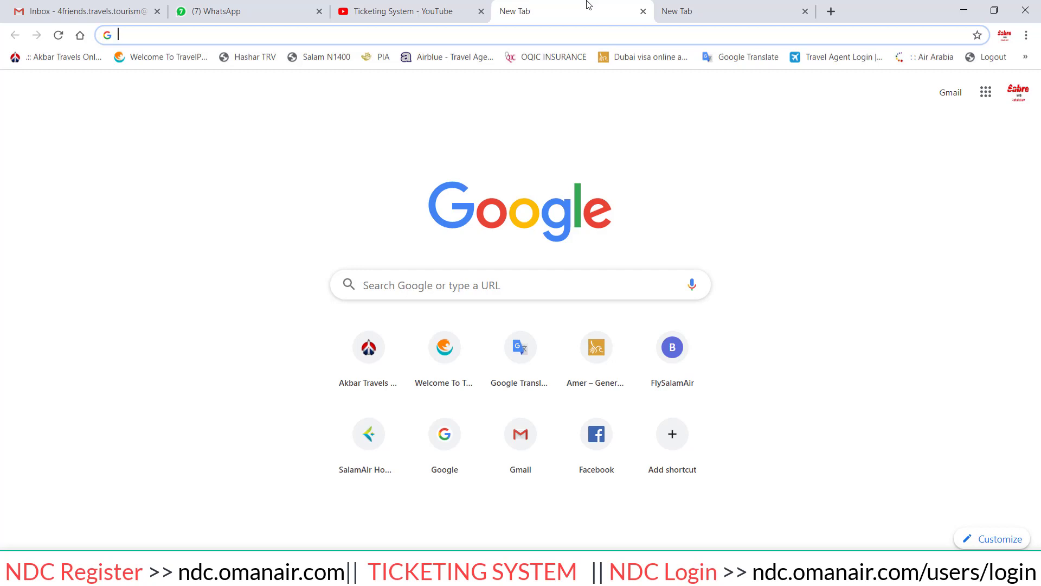
# Load ndc.omanair.com in the new Chrome tab.
pyautogui.write('ndc.')
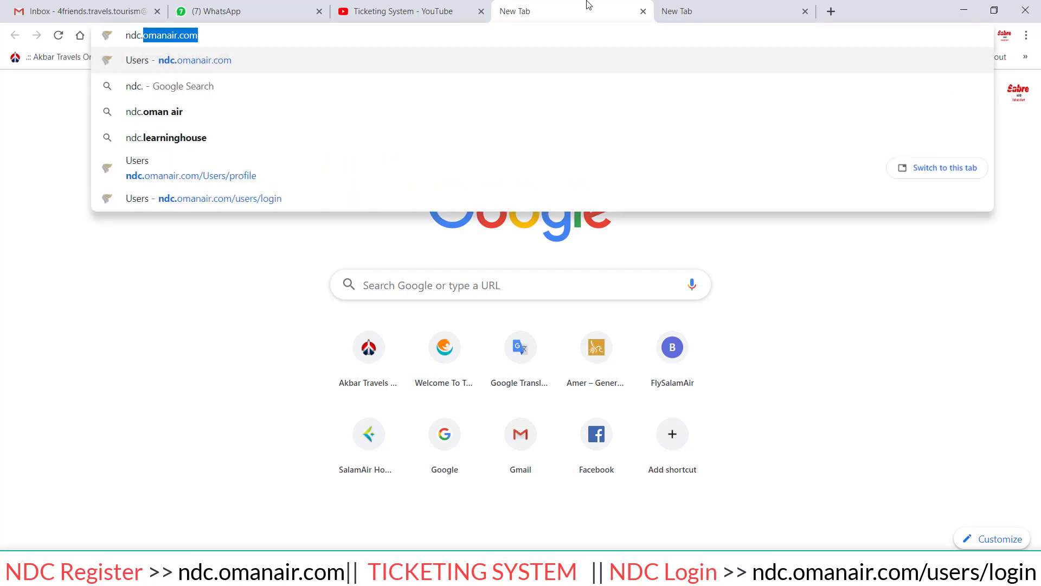
pyautogui.press('Right')
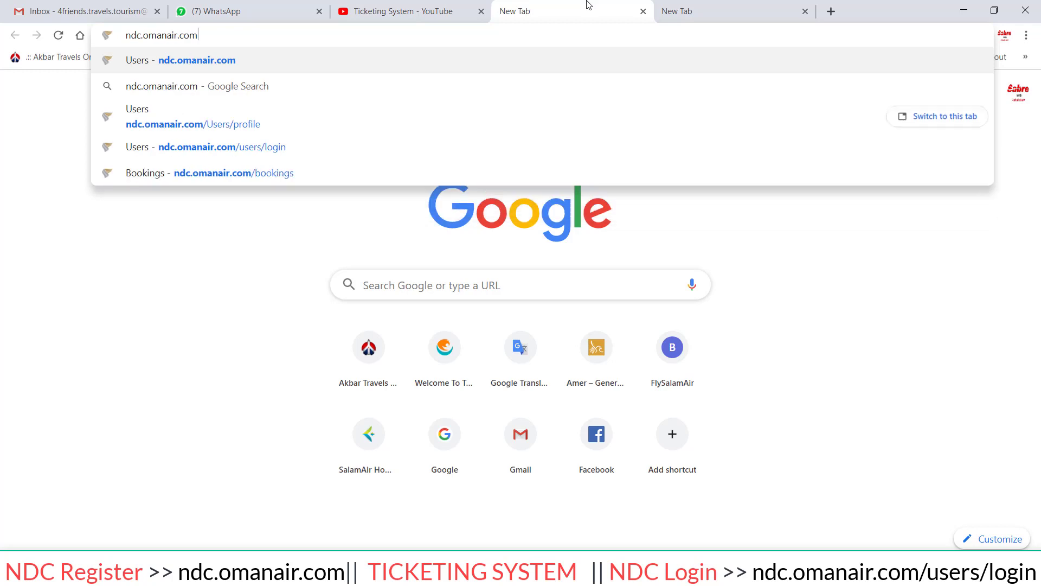
pyautogui.press('Return')
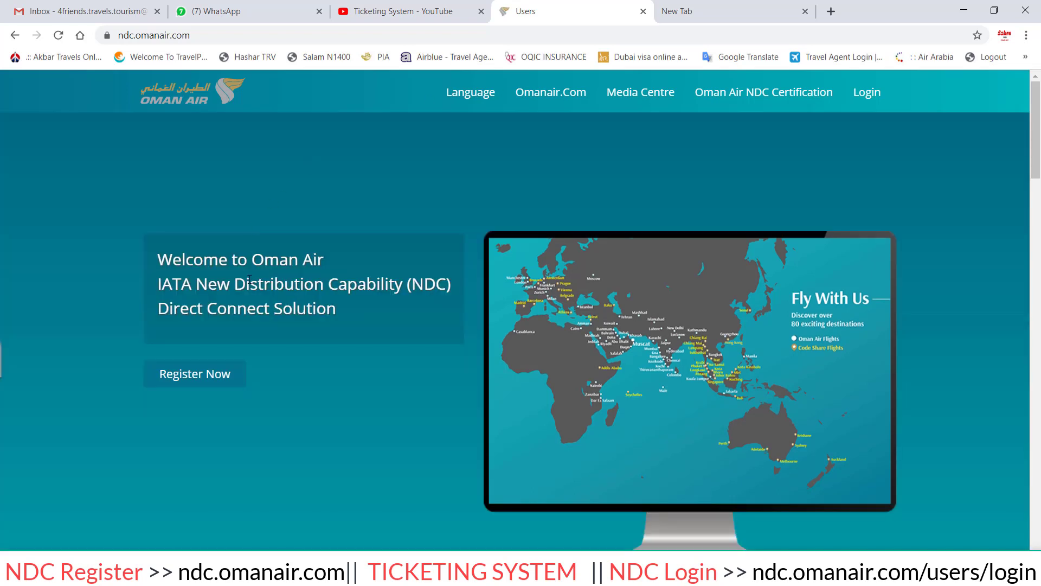
# Open the Register Now form and review its Non IATA company name, email and other fields.
pyautogui.scroll(-1, 190, 332)
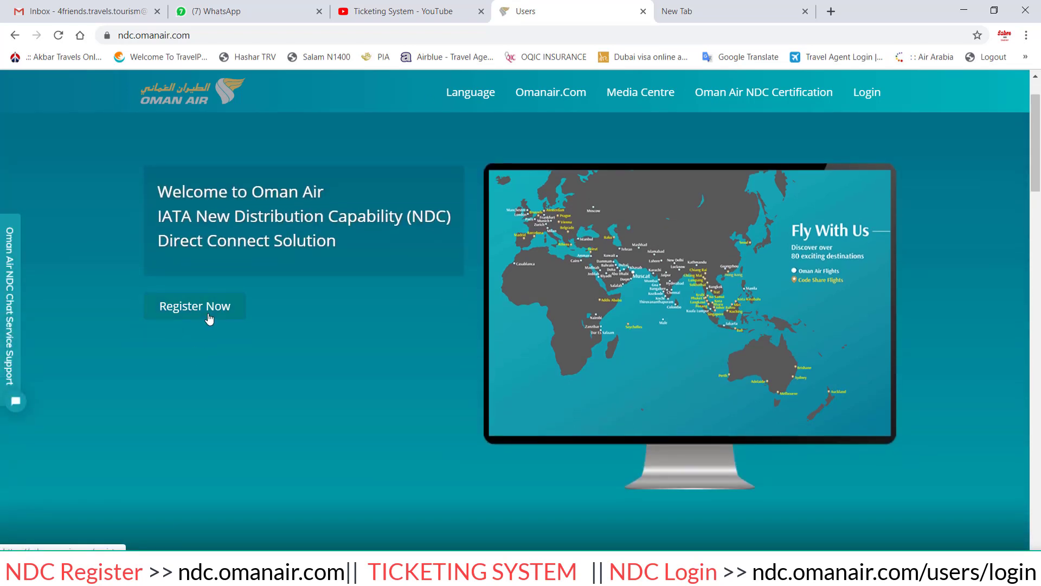
pyautogui.click(197, 319)
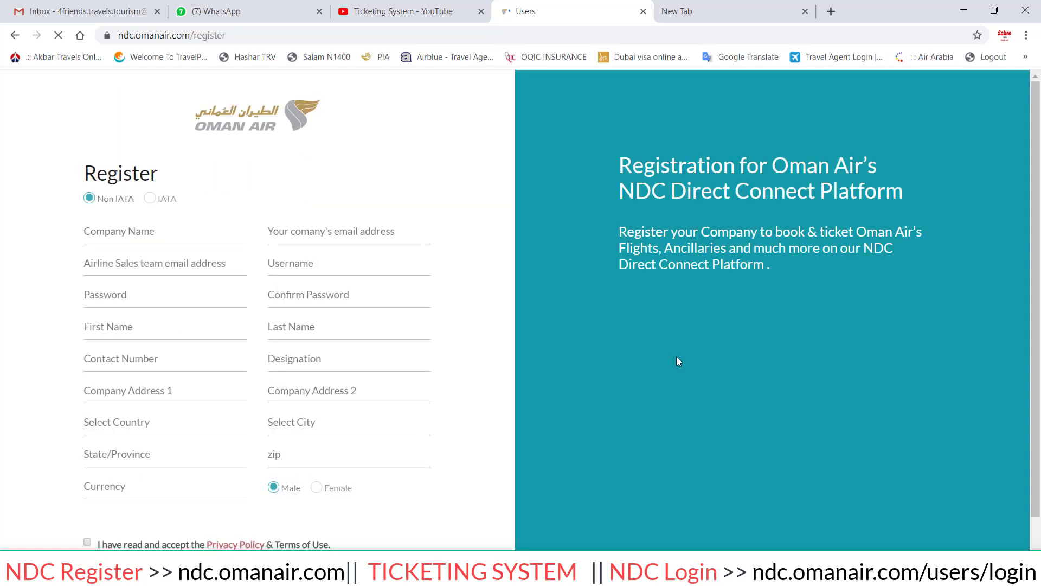
pyautogui.click(155, 232)
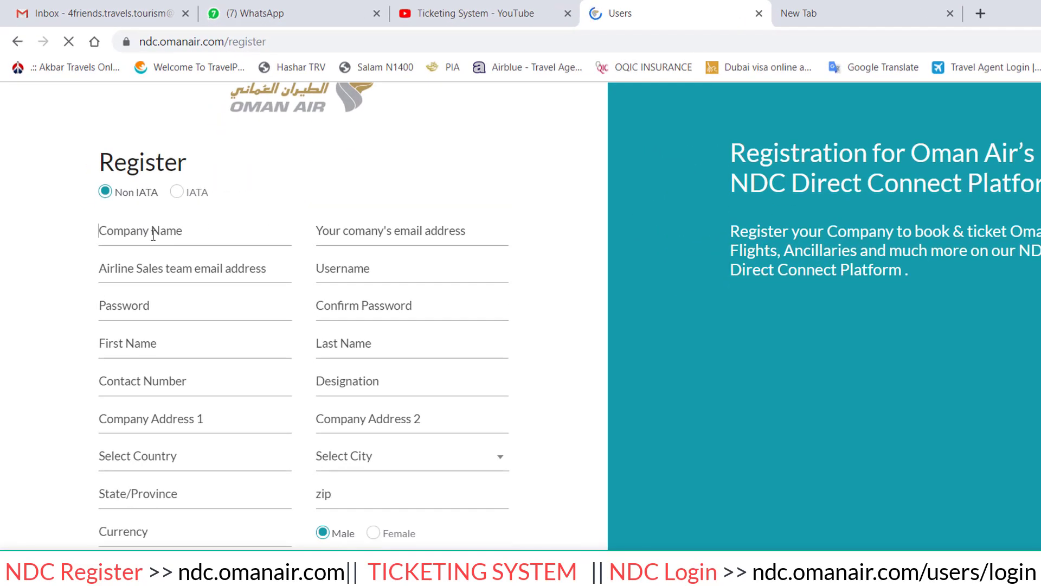
pyautogui.click(355, 205)
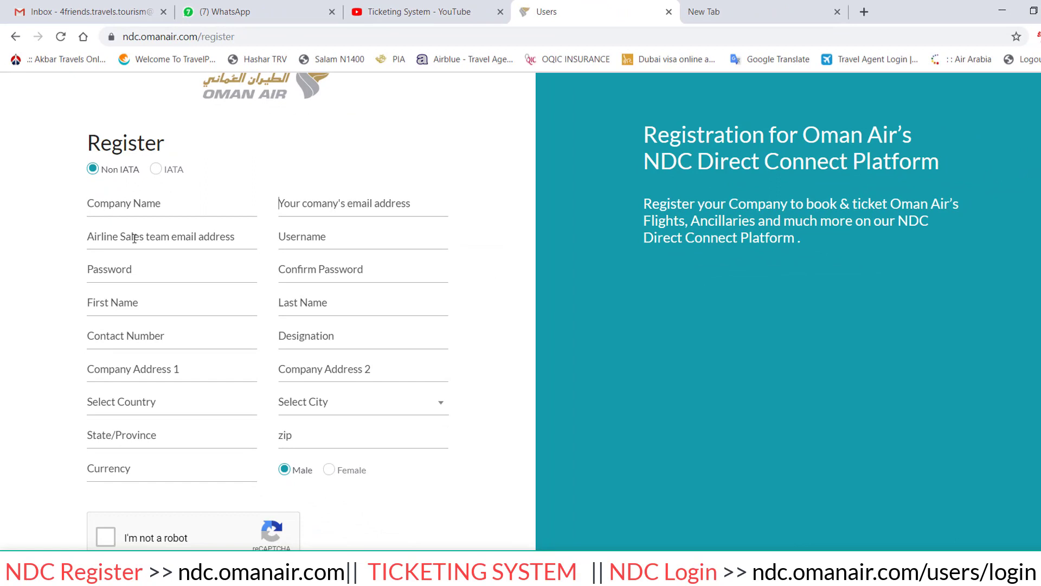
pyautogui.scroll(-1, 155, 484)
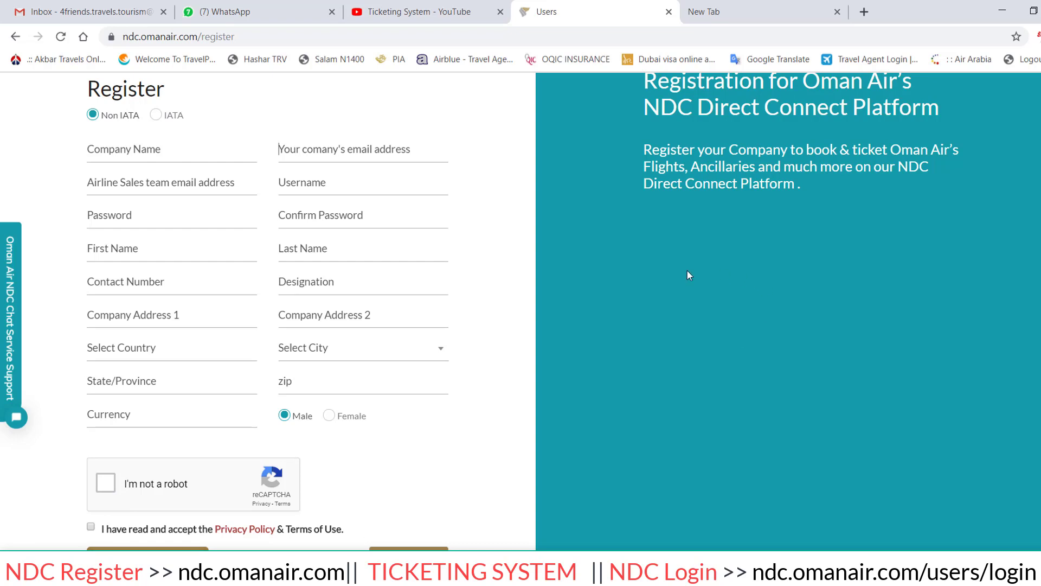
pyautogui.scroll(1, 313, 353)
pyautogui.scroll(2, 314, 353)
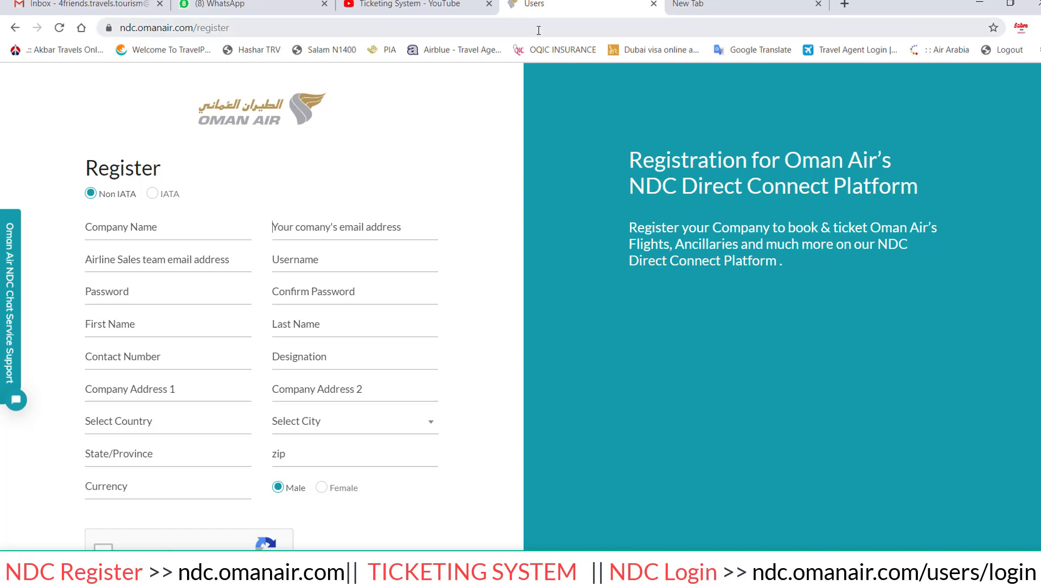
# Load ndc.omanair.com/users/login in the other tab and focus its username field.
pyautogui.hotkey('ctrl', 'l')
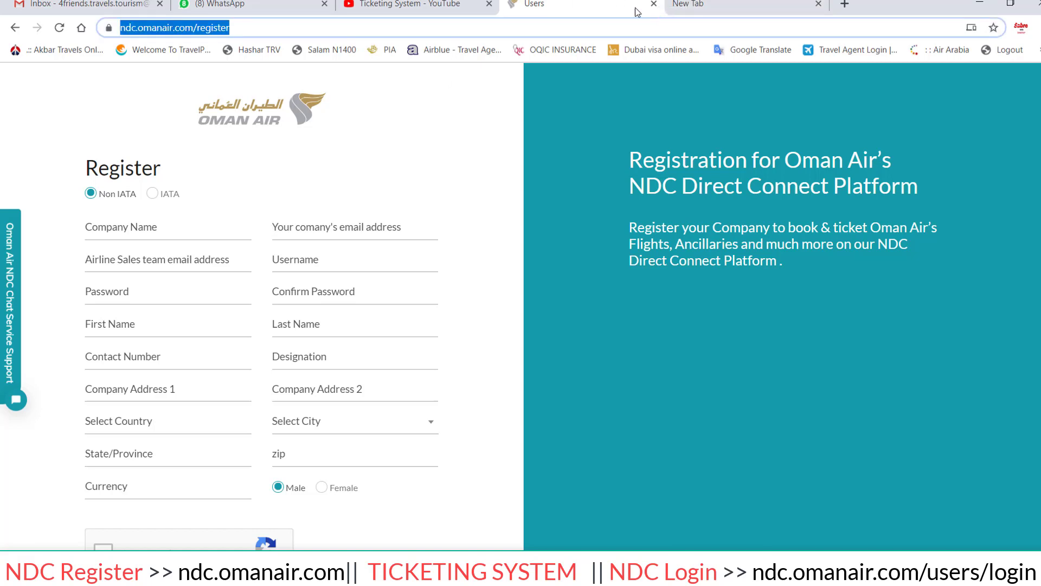
pyautogui.click(740, 3)
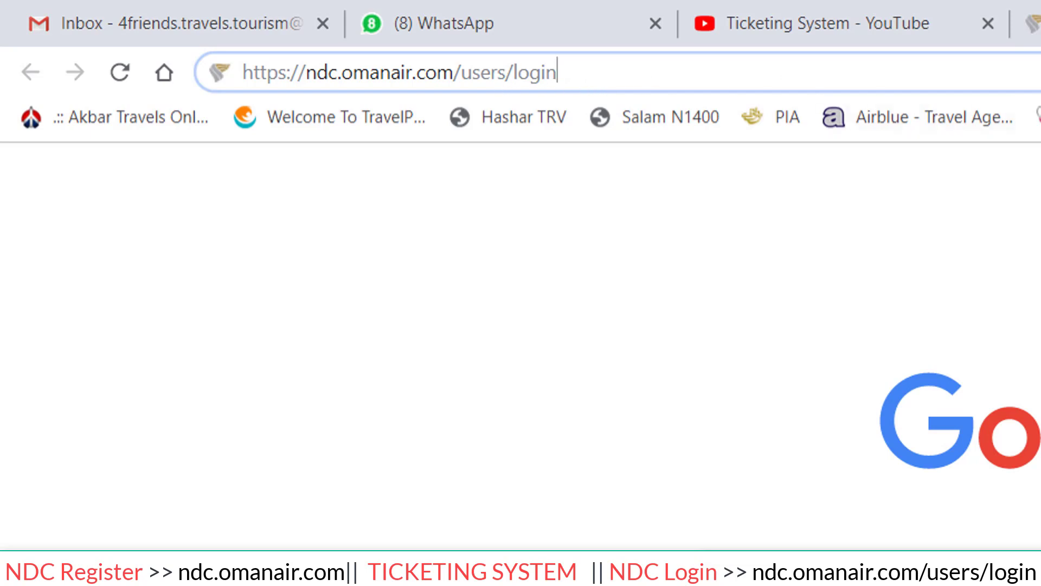
pyautogui.press('Return')
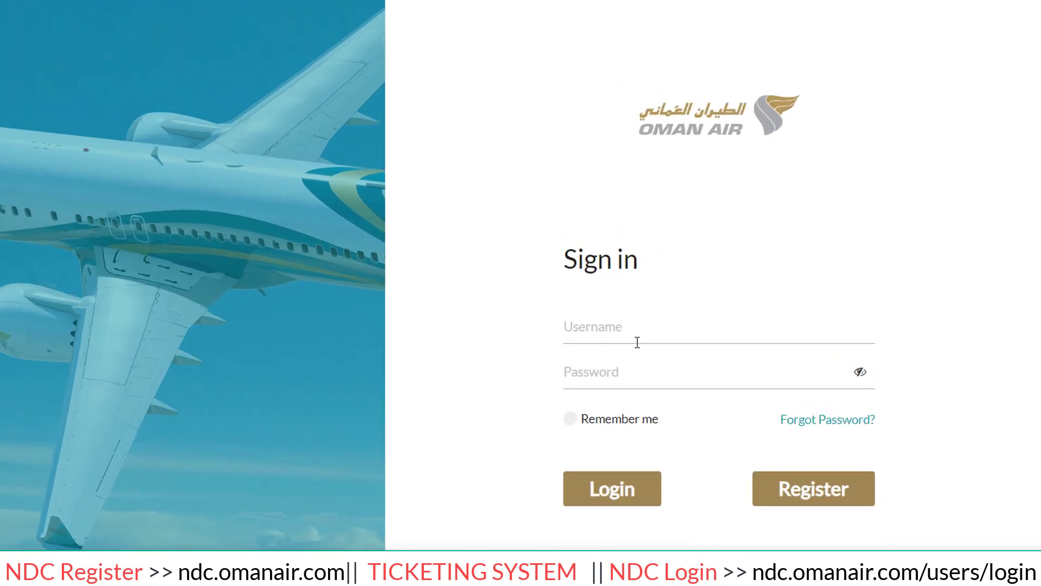
pyautogui.click(630, 333)
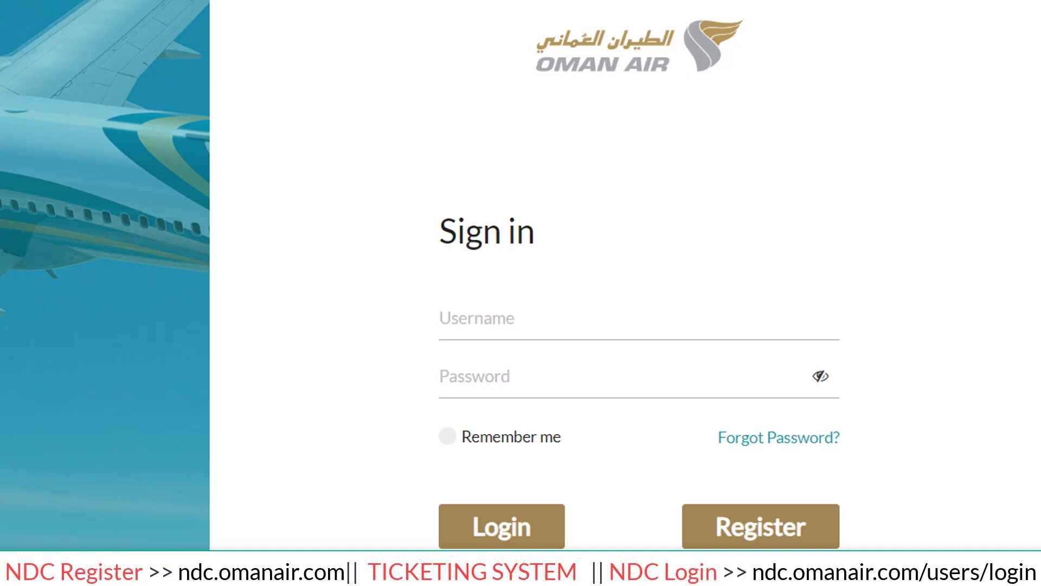
# Enter the account username and password and submit the Login form.
pyautogui.click(490, 319)
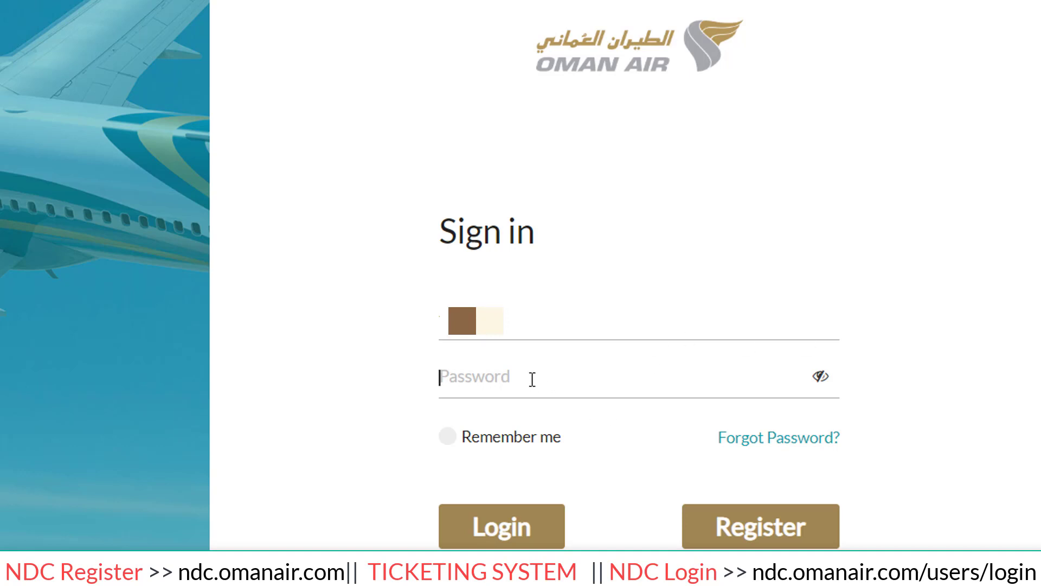
pyautogui.write('•')
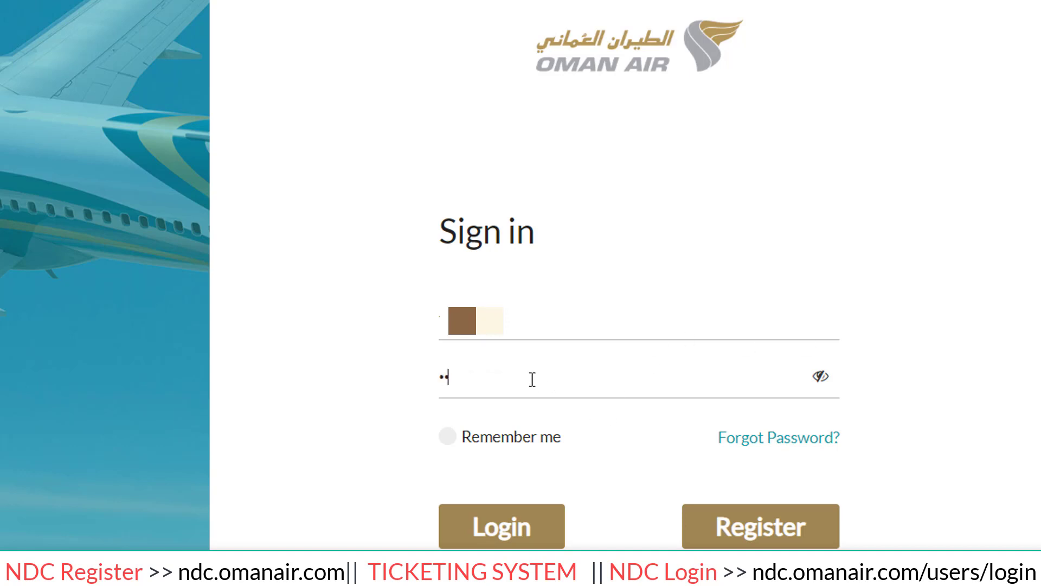
pyautogui.write('•••••••••')
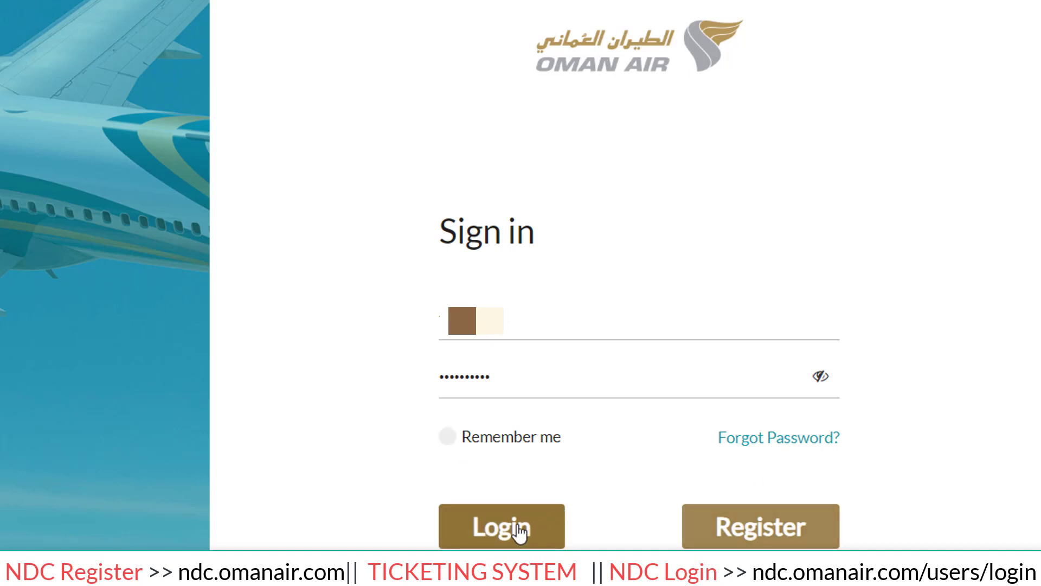
pyautogui.click(517, 525)
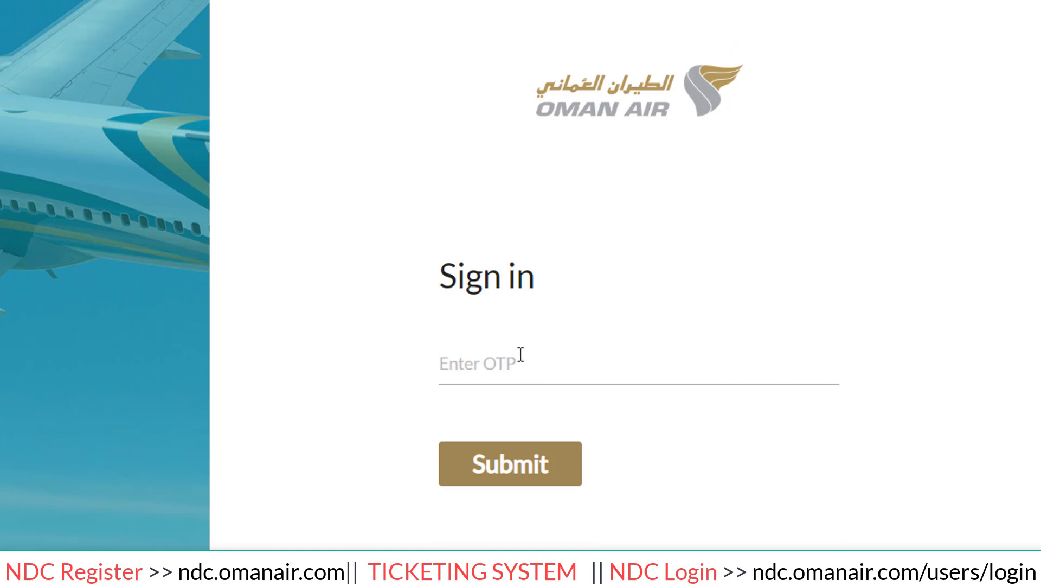
pyautogui.click(478, 363)
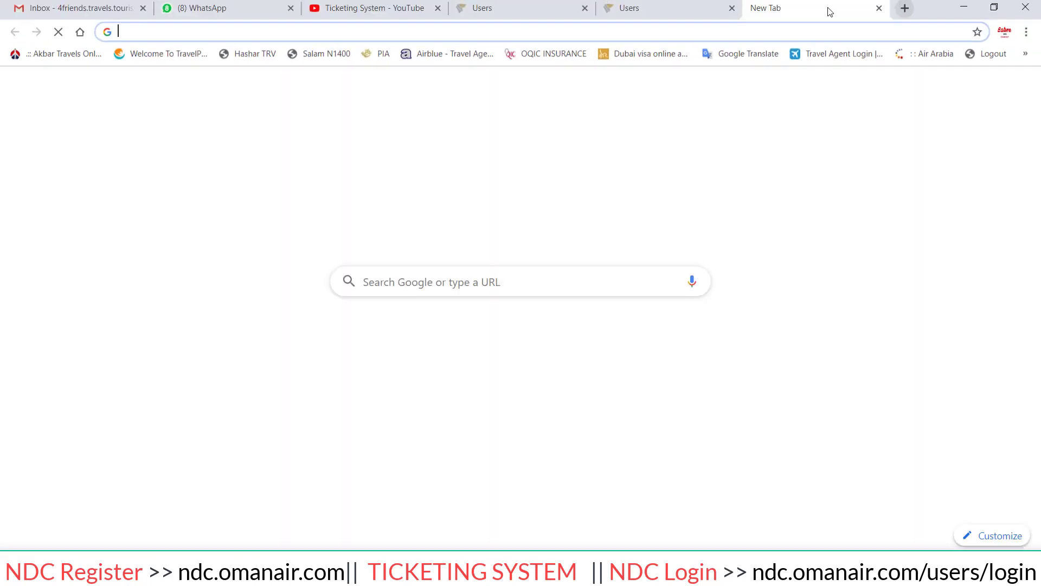
pyautogui.write('gmail.com')
pyautogui.press('Return')
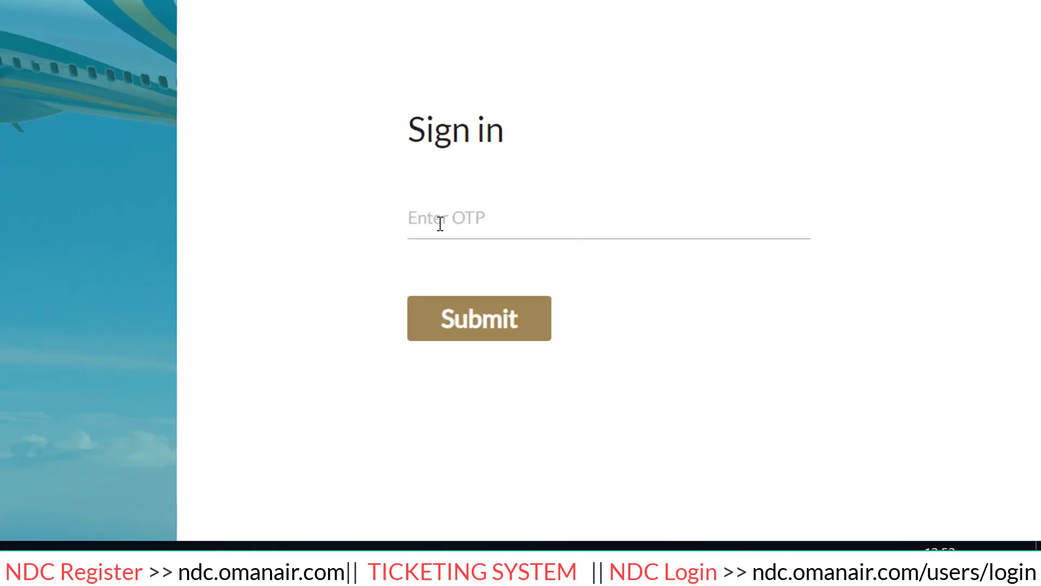
# Enter the one-time passcode and submit it to reach the agency dashboard.
pyautogui.click(292, 125)
pyautogui.write('•••••')
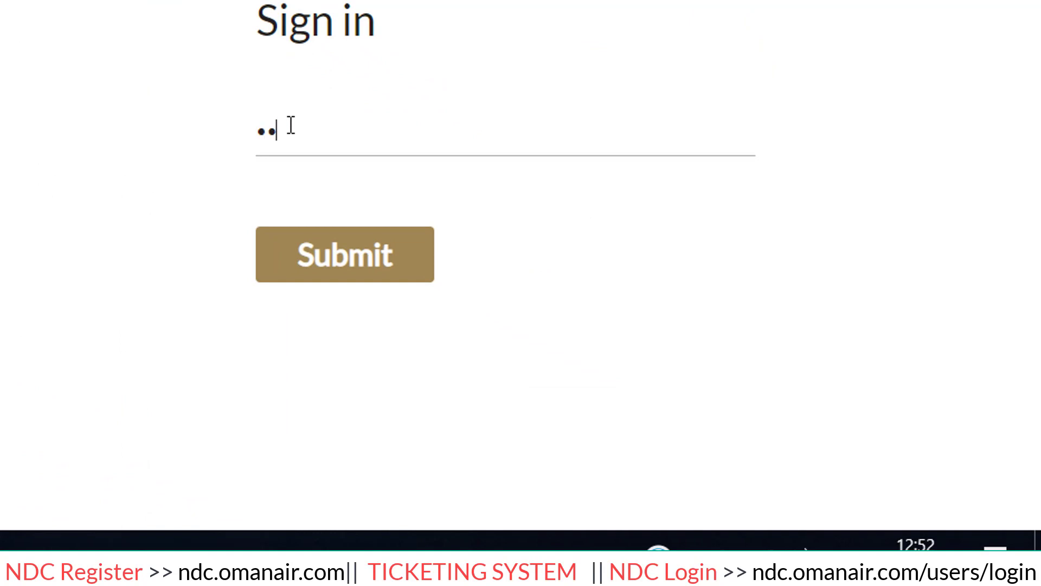
pyautogui.write('•')
pyautogui.click(351, 257)
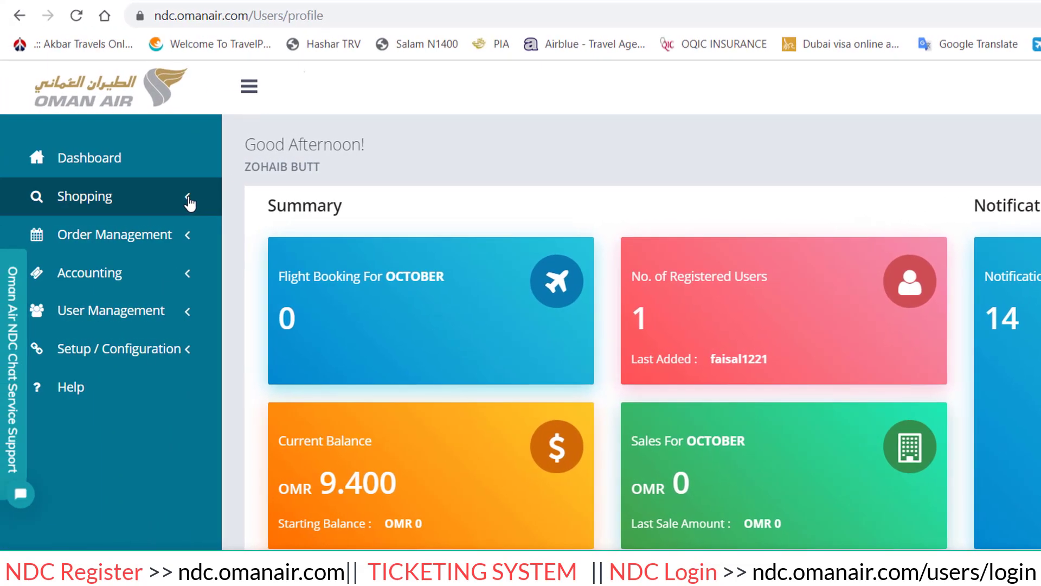
# Expand Shopping in the sidebar and go to the Flights search page.
pyautogui.click(166, 211)
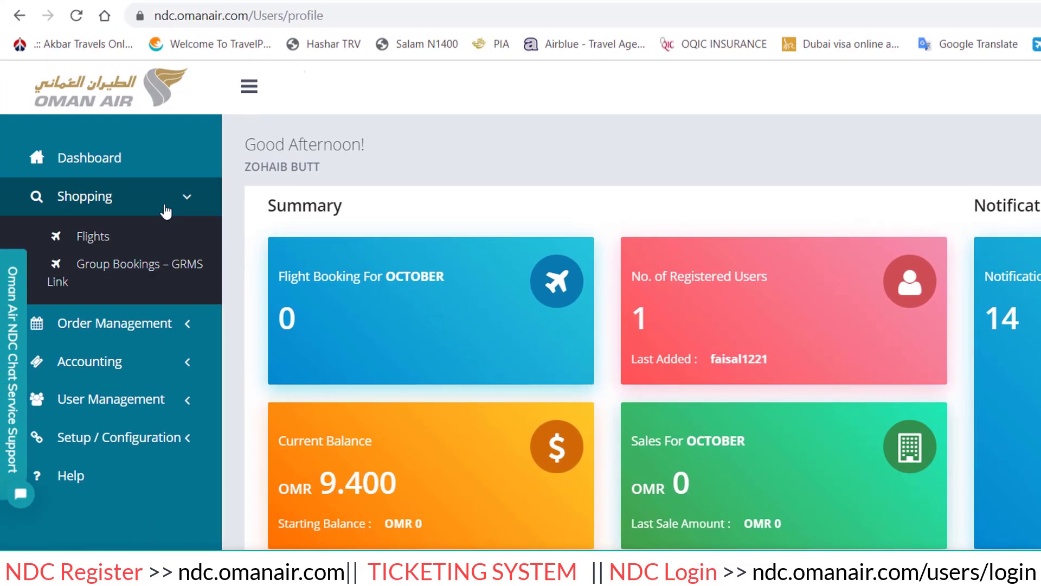
pyautogui.click(86, 248)
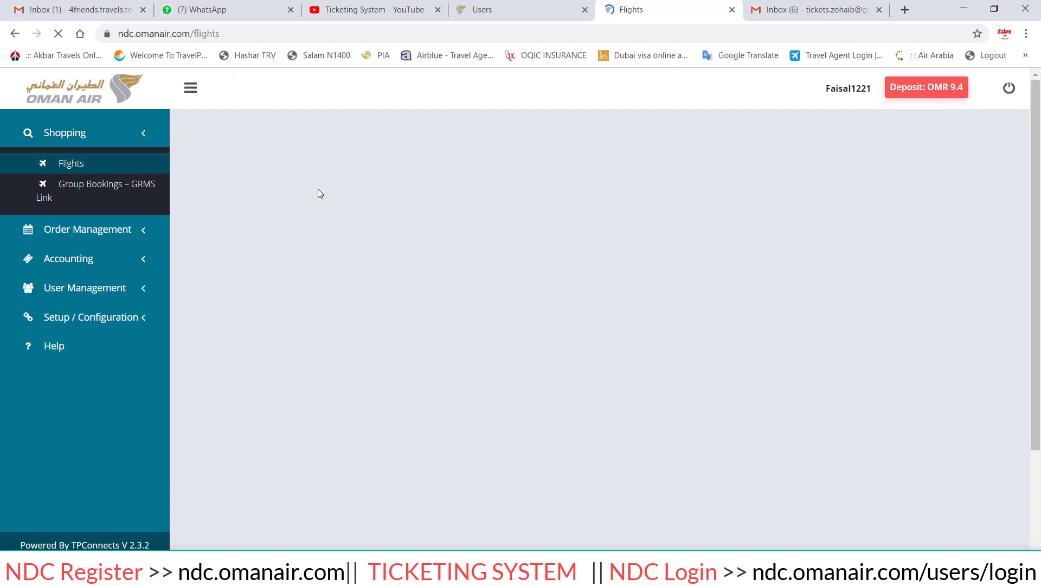
pyautogui.scroll(1, 317, 189)
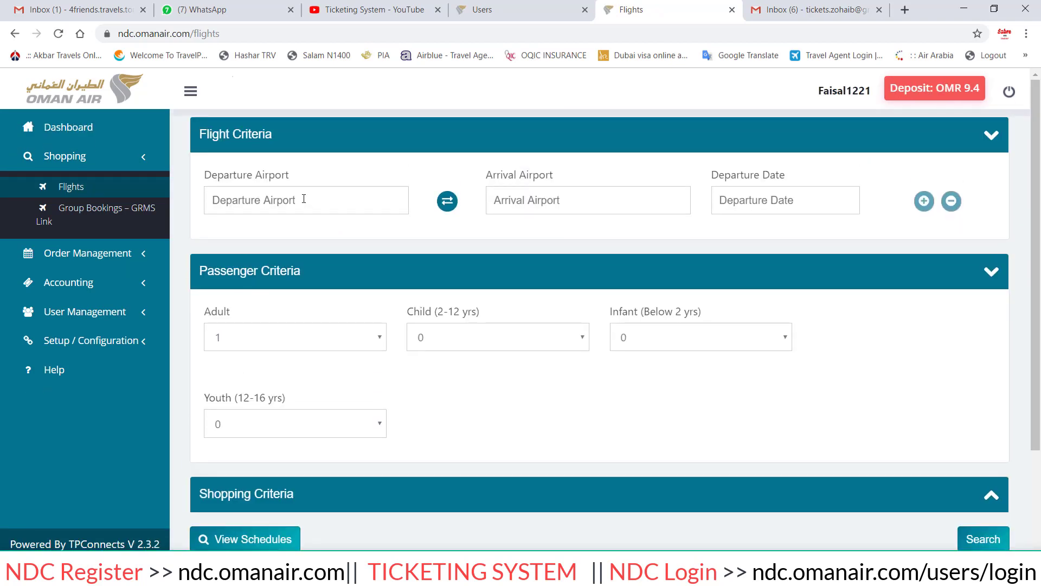
# Set one Muscat (MCT) to Manchester (MAN) leg on Oct 10, 2019, removing an added extra leg.
pyautogui.click(267, 207)
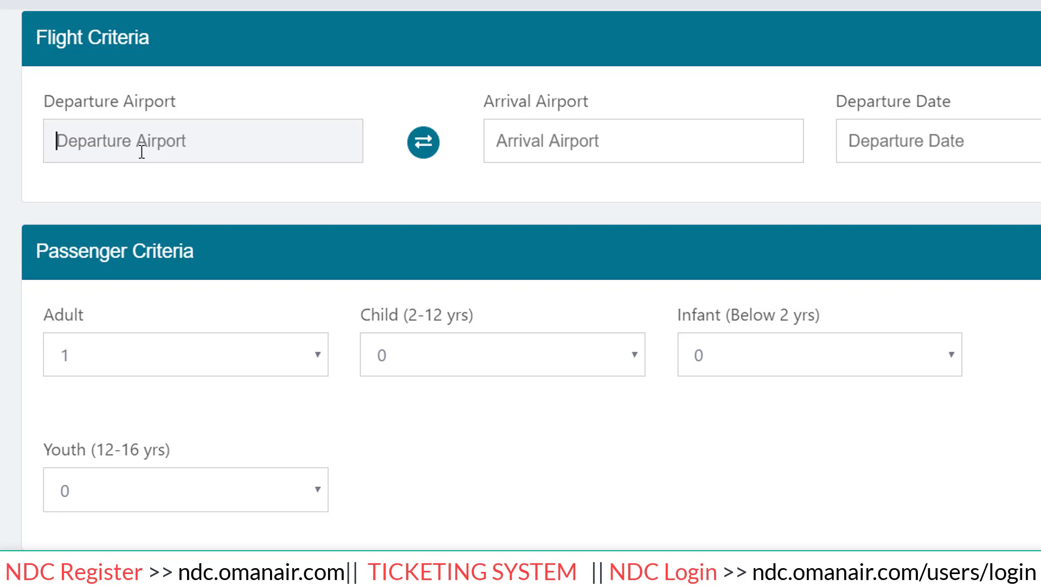
pyautogui.write('MCT')
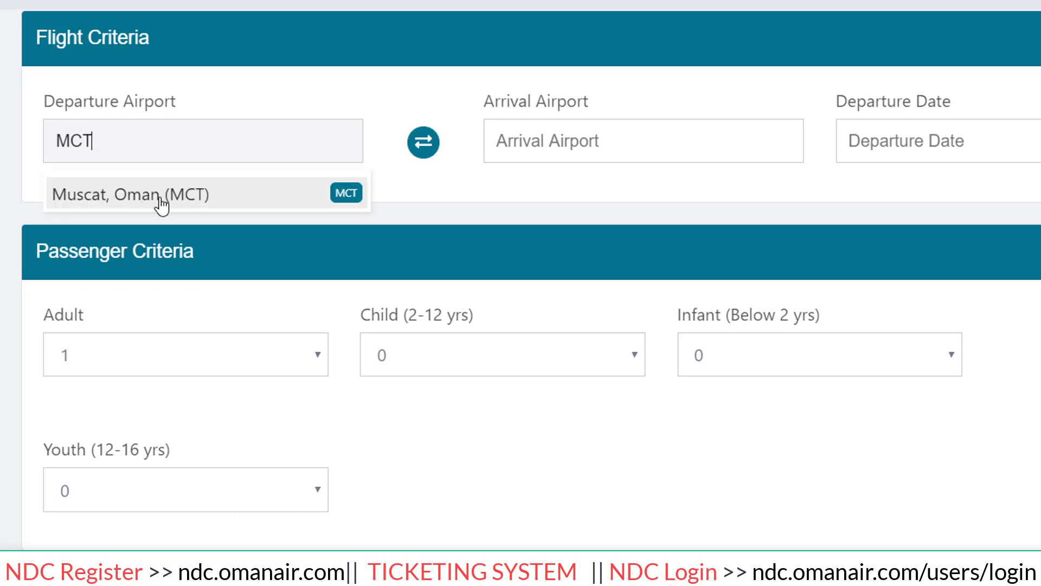
pyautogui.click(157, 200)
pyautogui.click(586, 122)
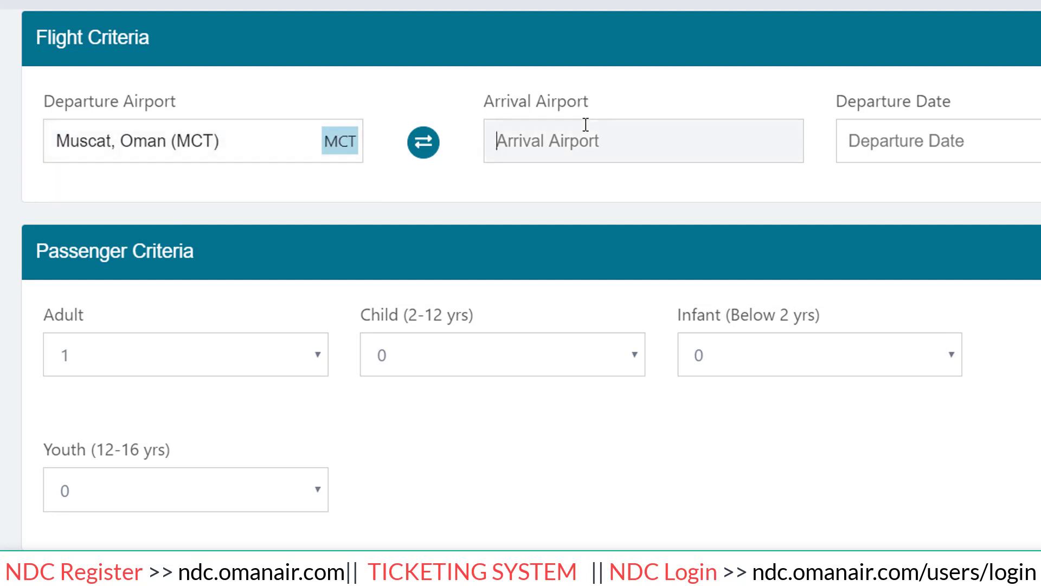
pyautogui.write('MAN')
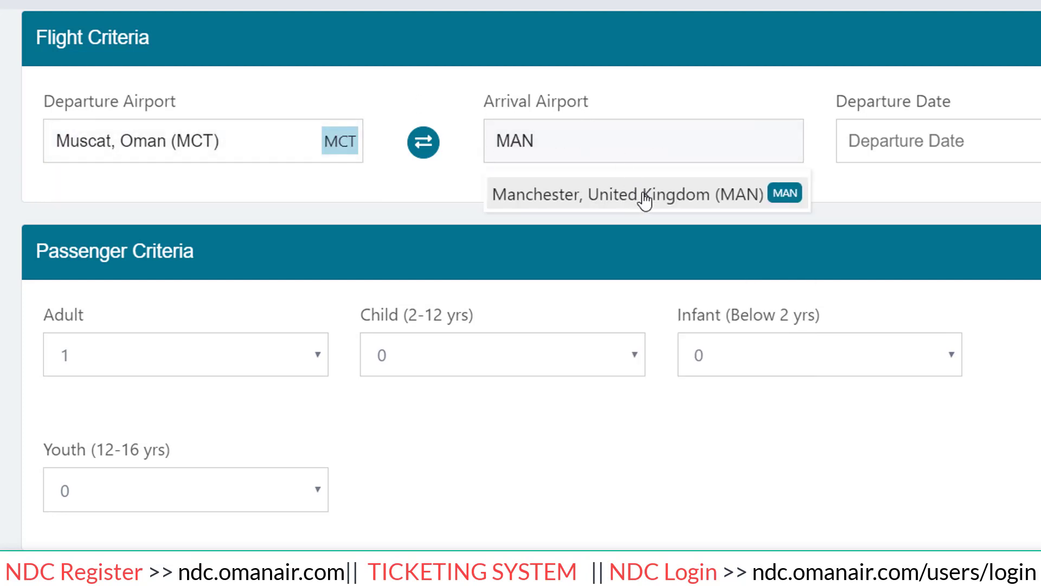
pyautogui.click(643, 200)
pyautogui.click(953, 133)
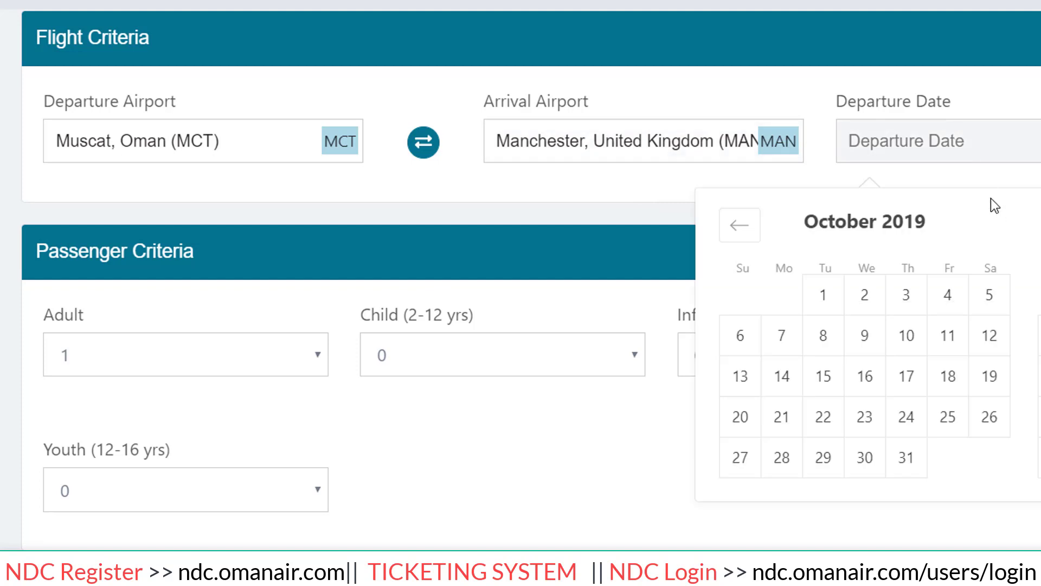
pyautogui.click(920, 343)
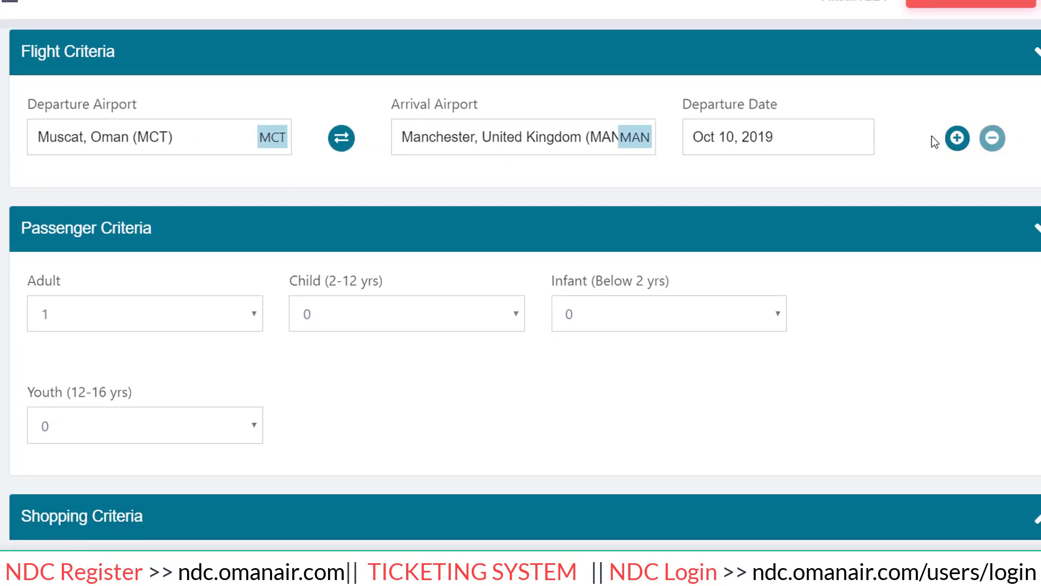
pyautogui.click(957, 139)
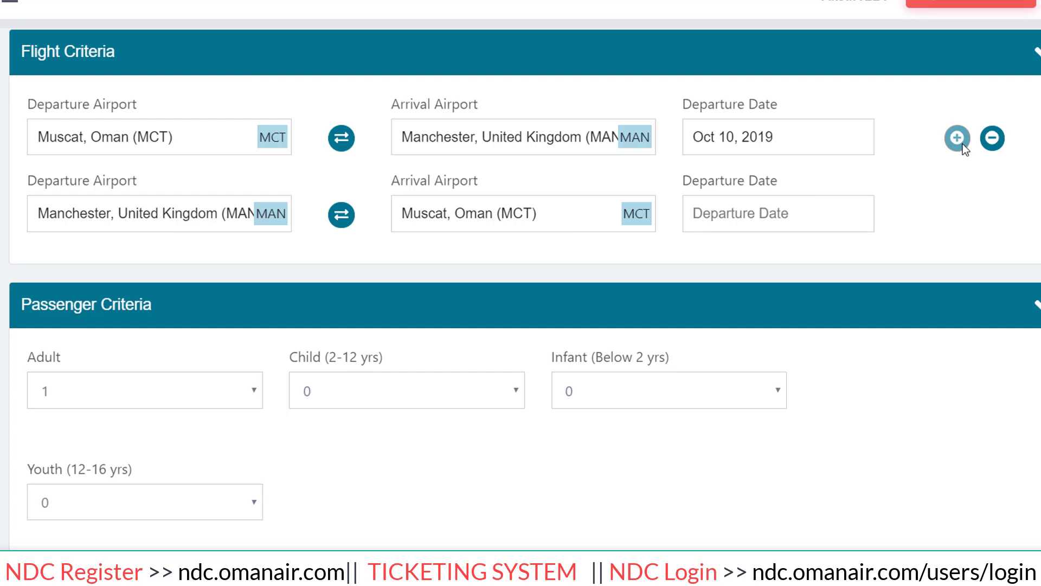
pyautogui.click(993, 137)
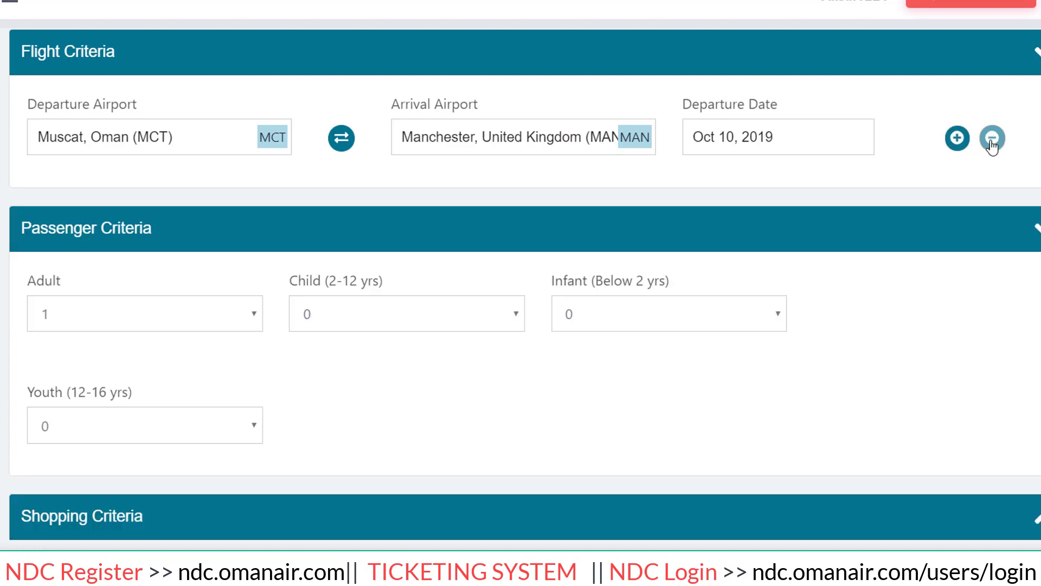
# Keep passengers at 1 adult, 0 children and 0 infants, then open View Schedules.
pyautogui.scroll(-3, 549, 247)
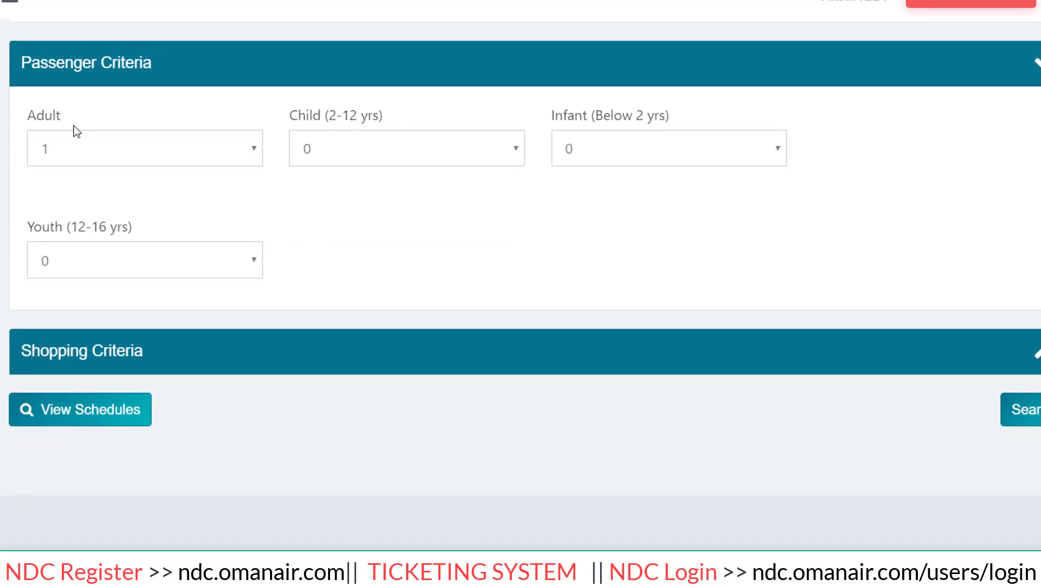
pyautogui.click(120, 147)
pyautogui.click(118, 142)
pyautogui.click(150, 152)
pyautogui.click(150, 152)
pyautogui.click(325, 146)
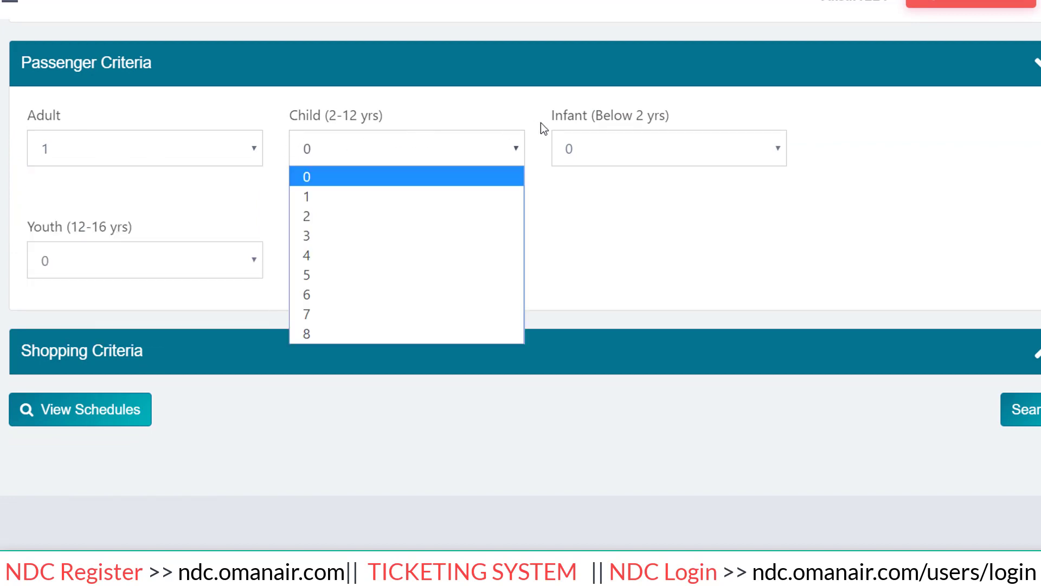
pyautogui.click(615, 144)
pyautogui.click(634, 153)
pyautogui.click(373, 138)
pyautogui.click(171, 202)
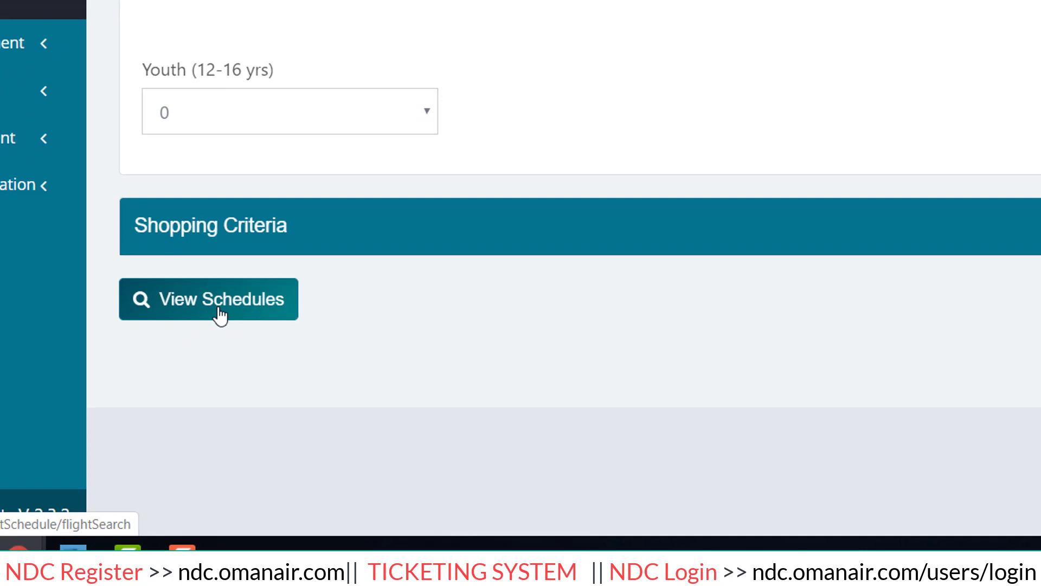
pyautogui.click(220, 299)
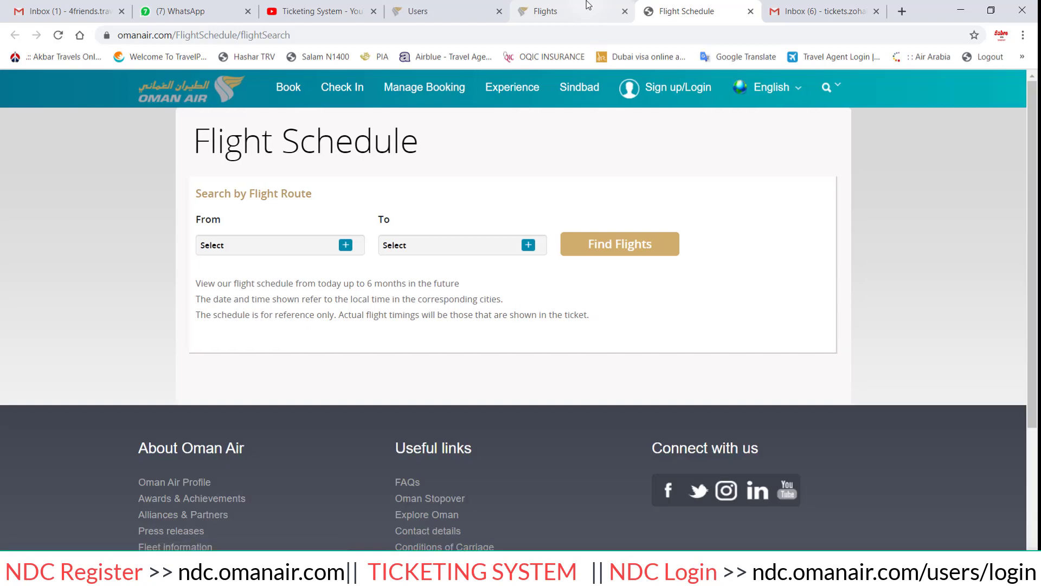
# Look up the MCT to MAN schedule, showing daily direct WY 0105 flights.
pyautogui.click(303, 250)
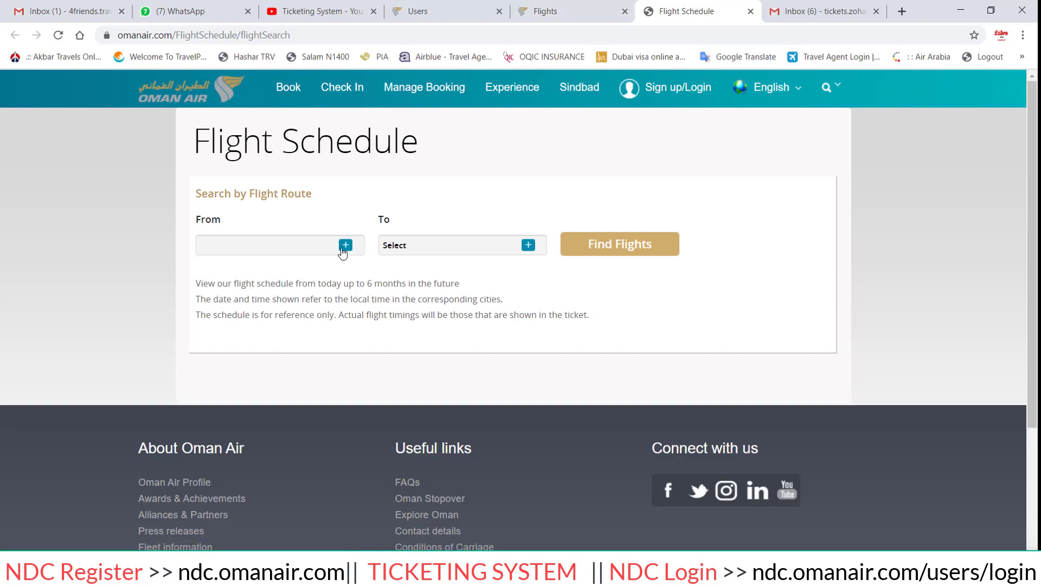
pyautogui.click(344, 249)
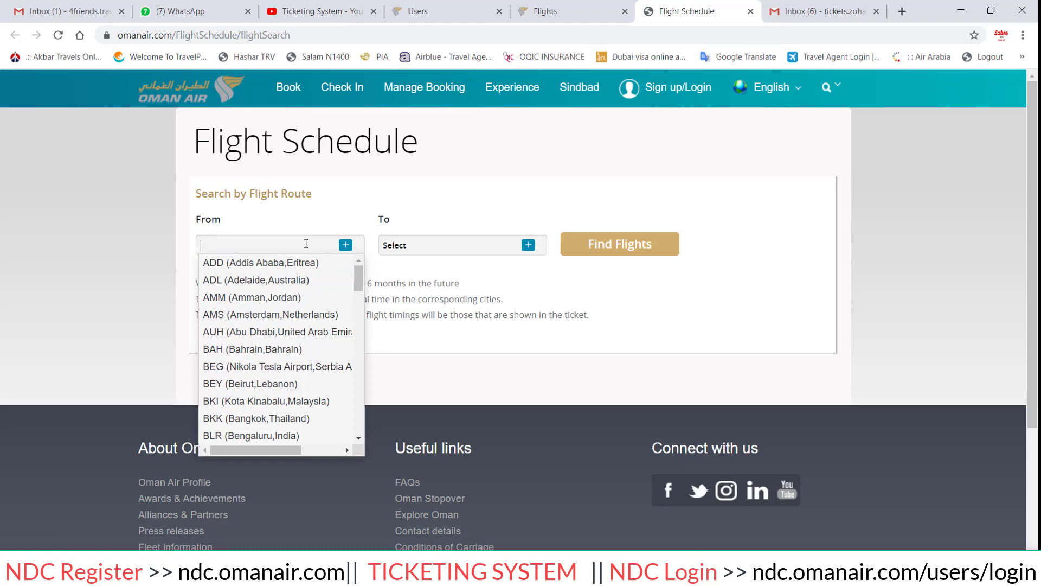
pyautogui.write('MCT')
pyautogui.click(283, 263)
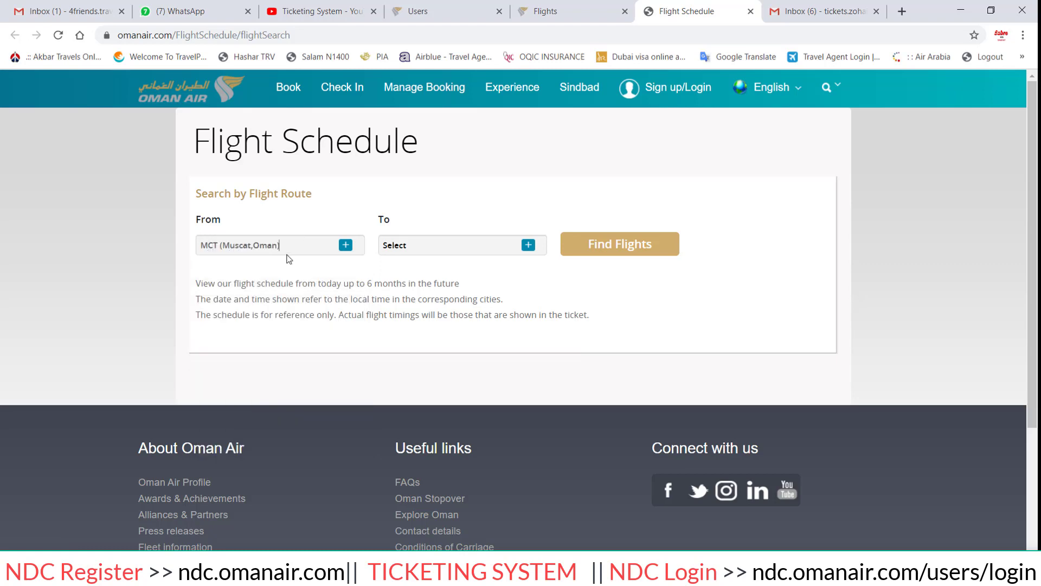
pyautogui.click(475, 250)
pyautogui.write('MAN')
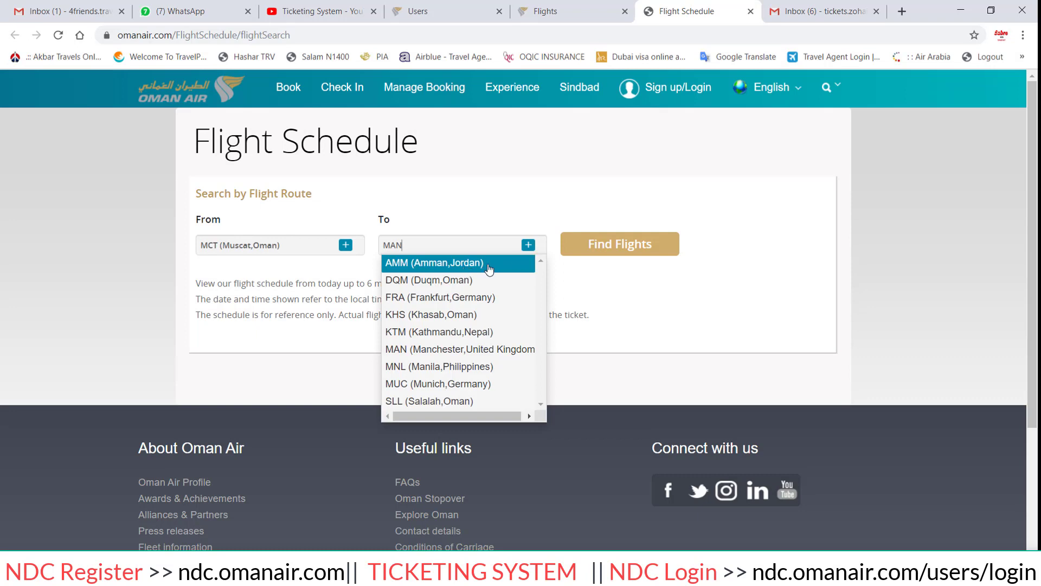
pyautogui.hotkey('ctrl', 'a')
pyautogui.write('MANC')
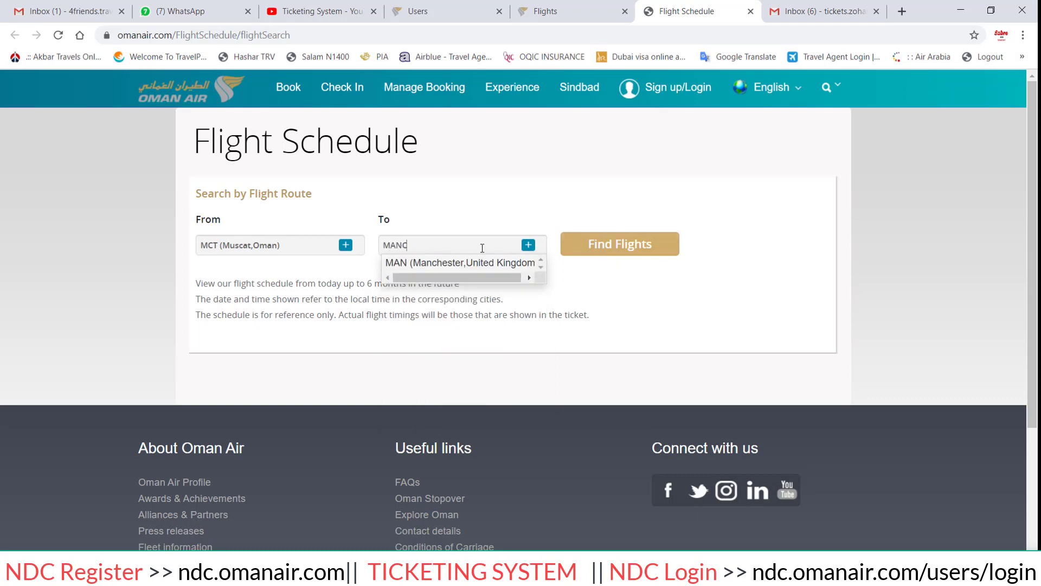
pyautogui.click(469, 263)
pyautogui.click(620, 245)
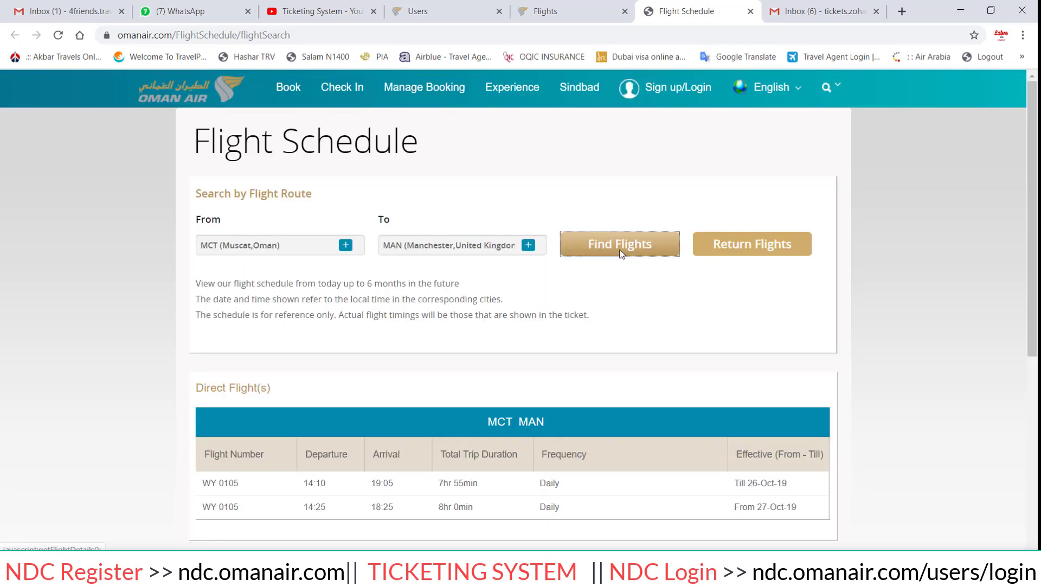
pyautogui.scroll(-3, 625, 281)
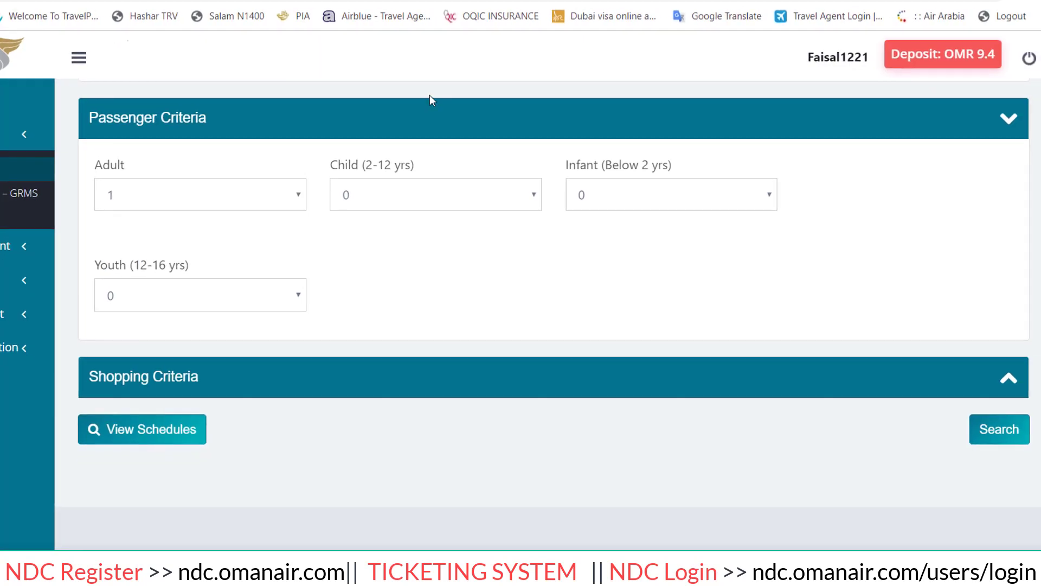
# Search Muscat to Manchester flights and review the results, including non-stop WY-105 from OMR 212.100.
pyautogui.click(1004, 441)
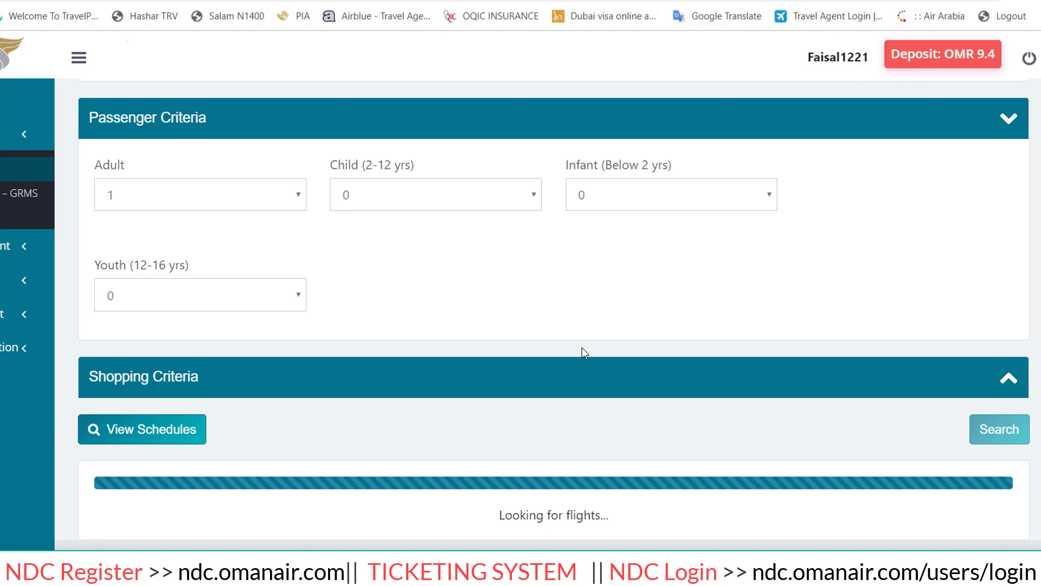
pyautogui.scroll(3, 592, 358)
pyautogui.scroll(-2, 608, 373)
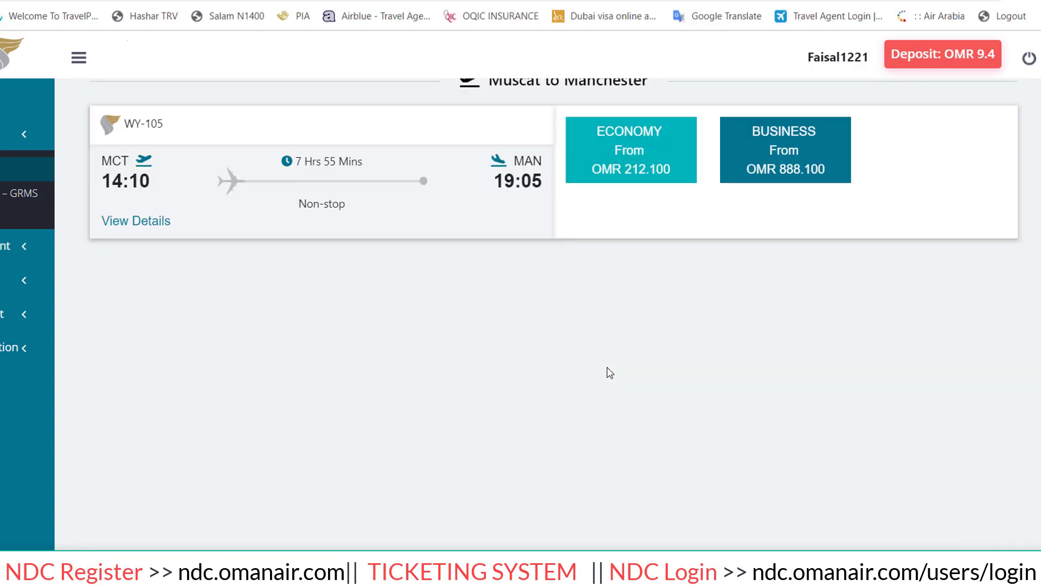
pyautogui.scroll(2, 610, 373)
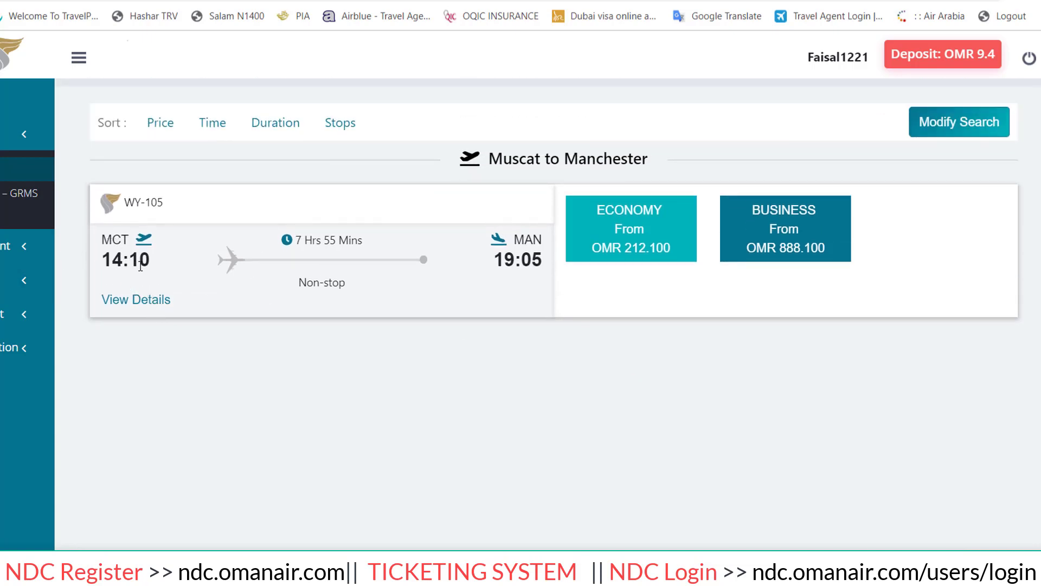
# Expand WY-105's details and show its Economy fares, Super Saver through Economy Prime.
pyautogui.click(136, 302)
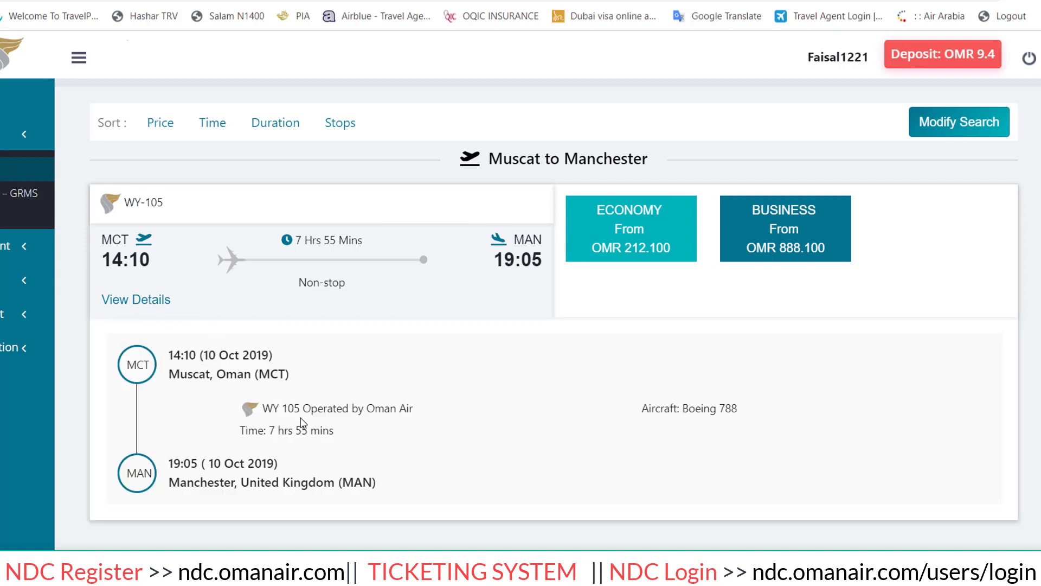
pyautogui.moveTo(197, 355); pyautogui.dragTo(224, 356)
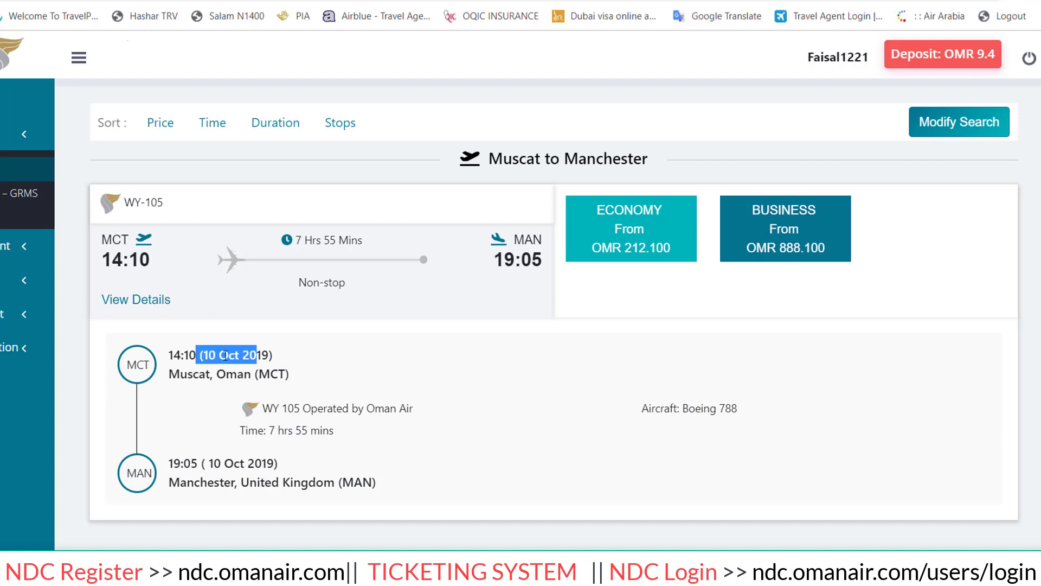
pyautogui.click(192, 356)
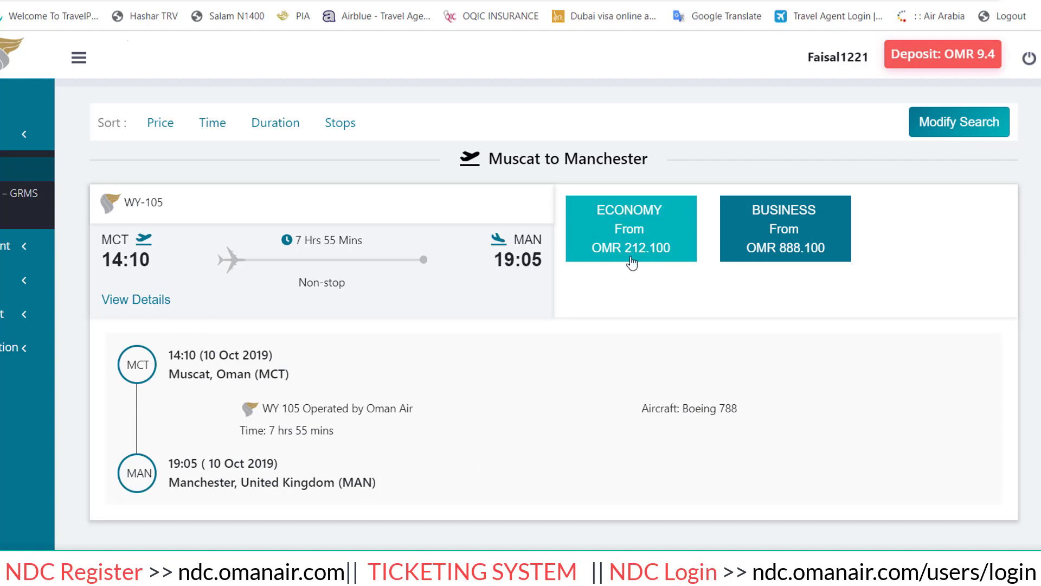
pyautogui.click(630, 253)
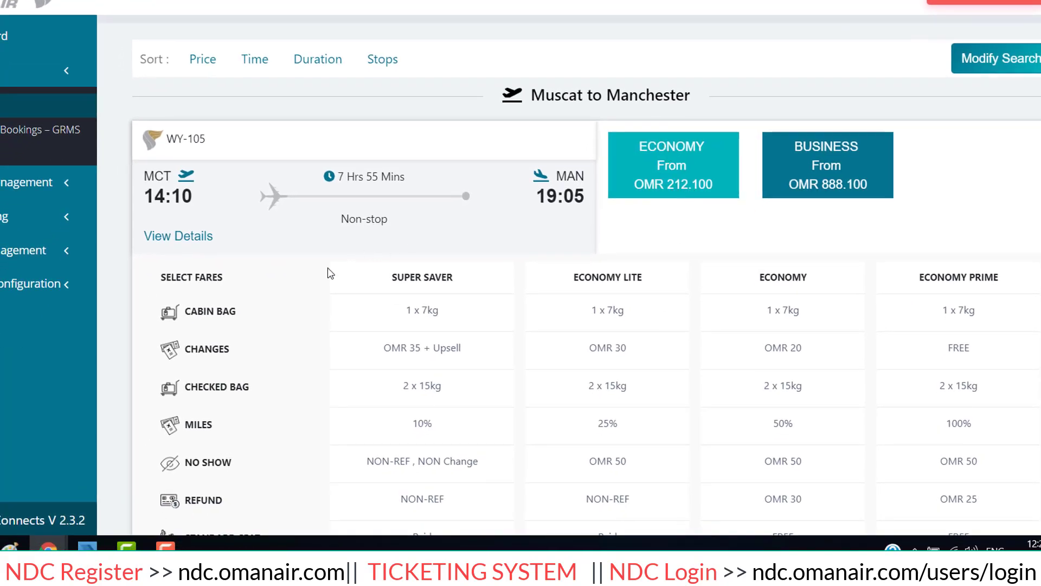
# In Smartpoint, clear the terminal pane and ignore the open booking session twice.
pyautogui.click(87, 544)
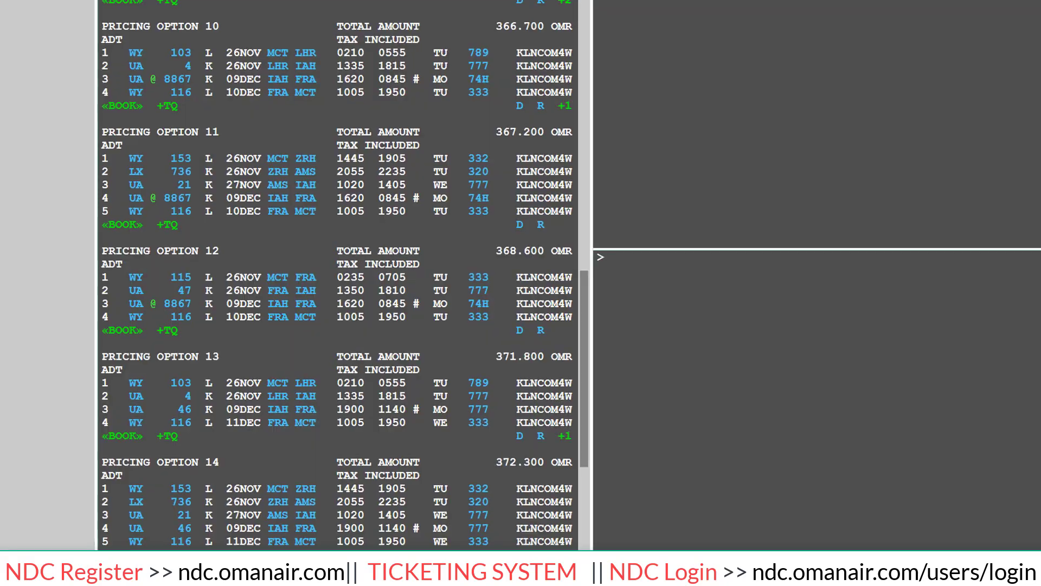
pyautogui.hotkey('ctrl', 'shift', 'Delete')
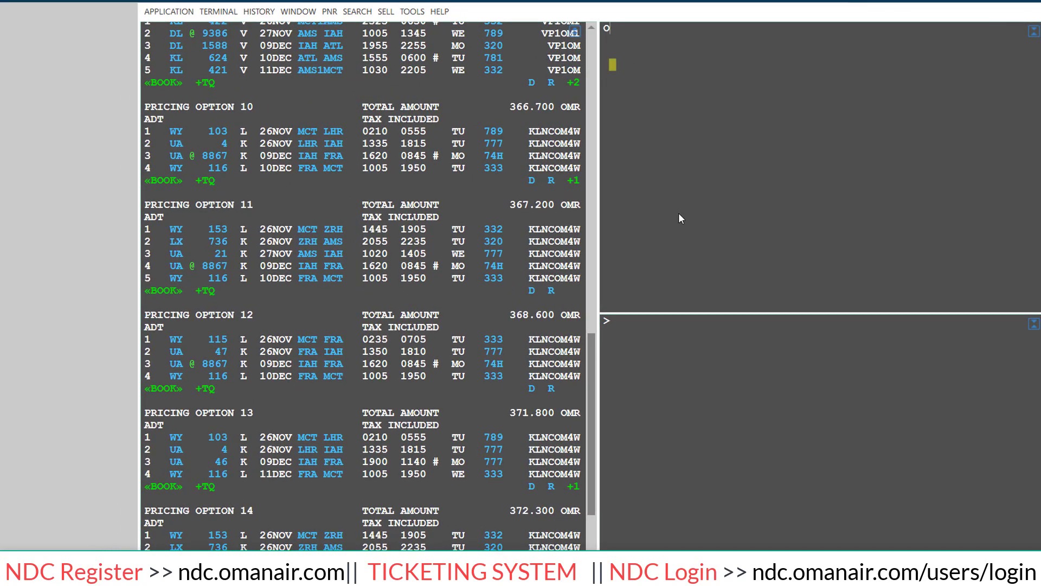
pyautogui.write('I')
pyautogui.press('Return')
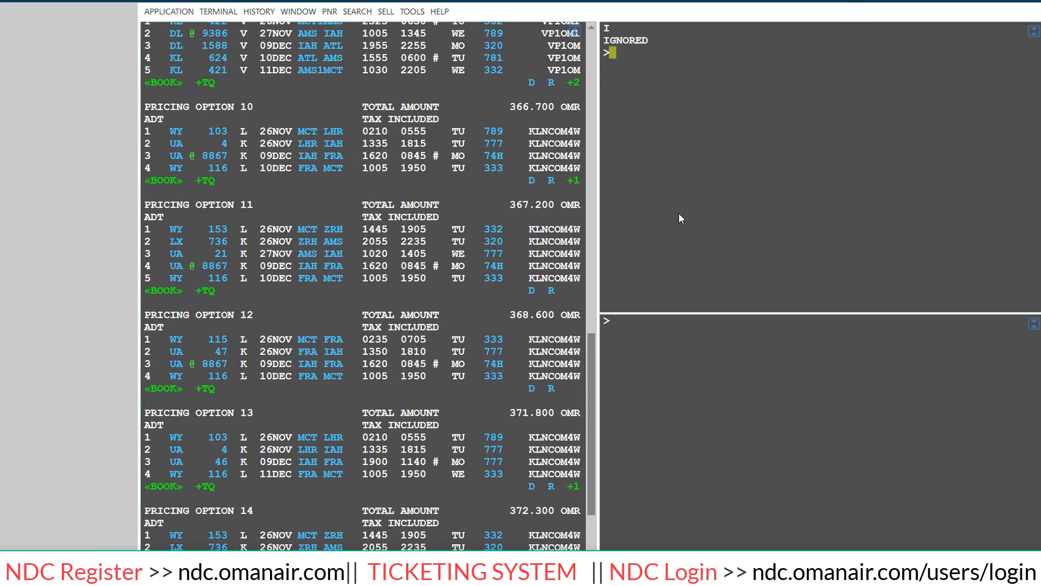
pyautogui.hotkey('ctrl', 'shift', 'Delete')
pyautogui.write('I')
pyautogui.press('Return')
# Check Oman Air availability Muscat–Manchester for 10 October and sell one E-class seat on WY 105.
pyautogui.write('A100')
pyautogui.write('CTMA')
pyautogui.press('BackSpace')
pyautogui.write('CTMAN/WY')
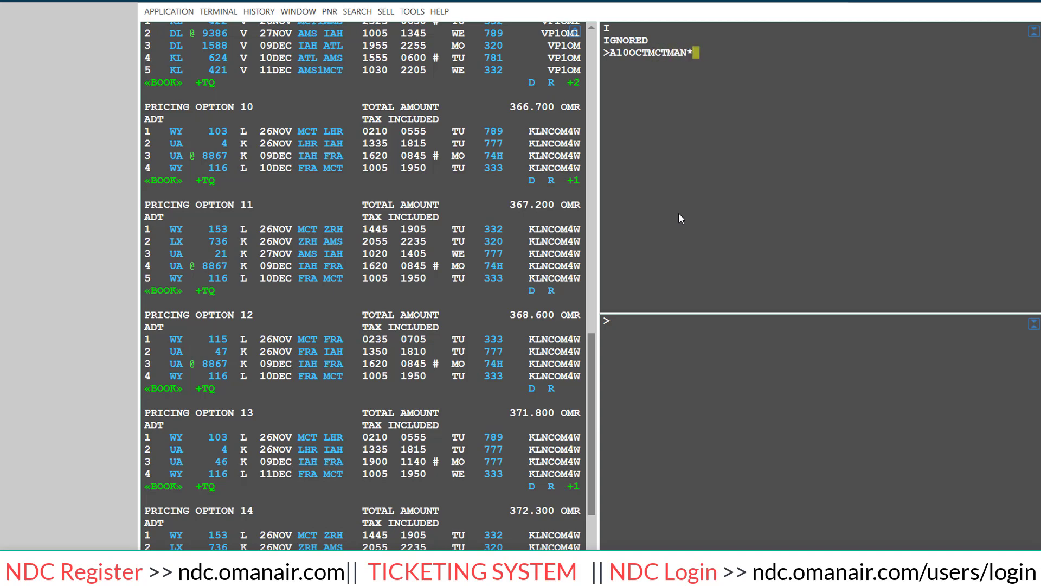
pyautogui.press('Return')
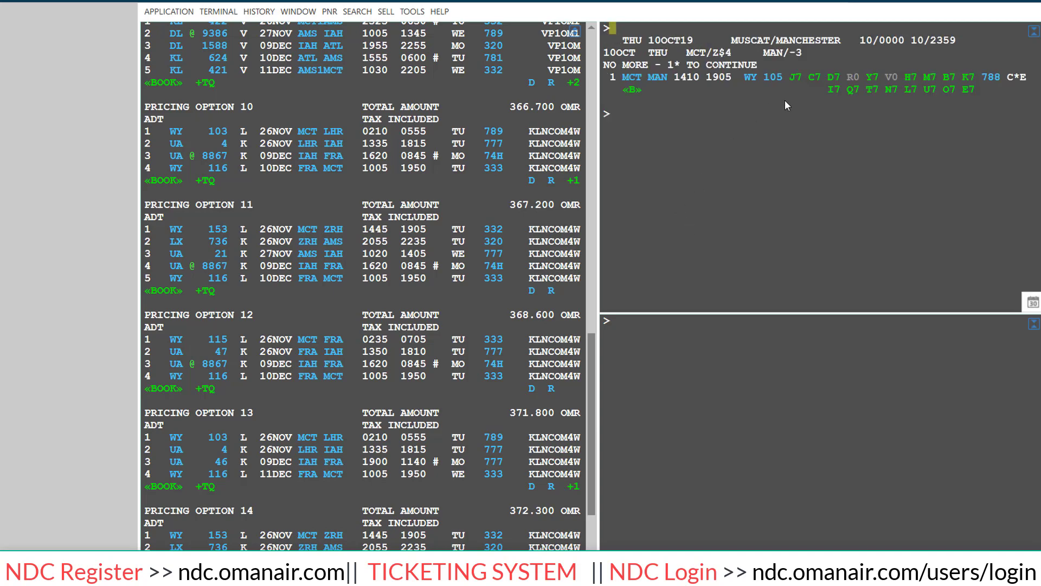
pyautogui.click(970, 91)
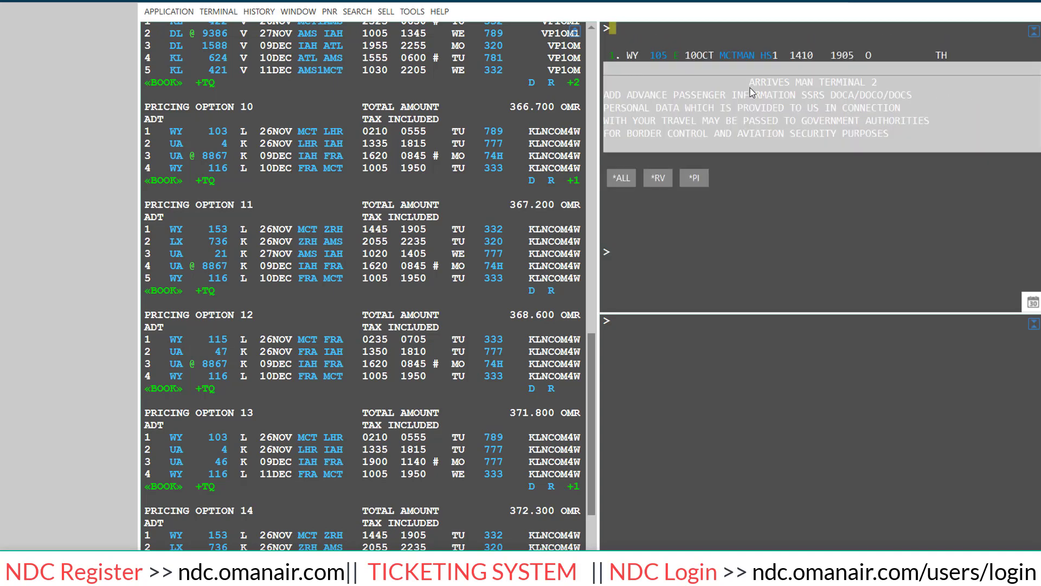
pyautogui.write('IG')
pyautogui.press('Return')
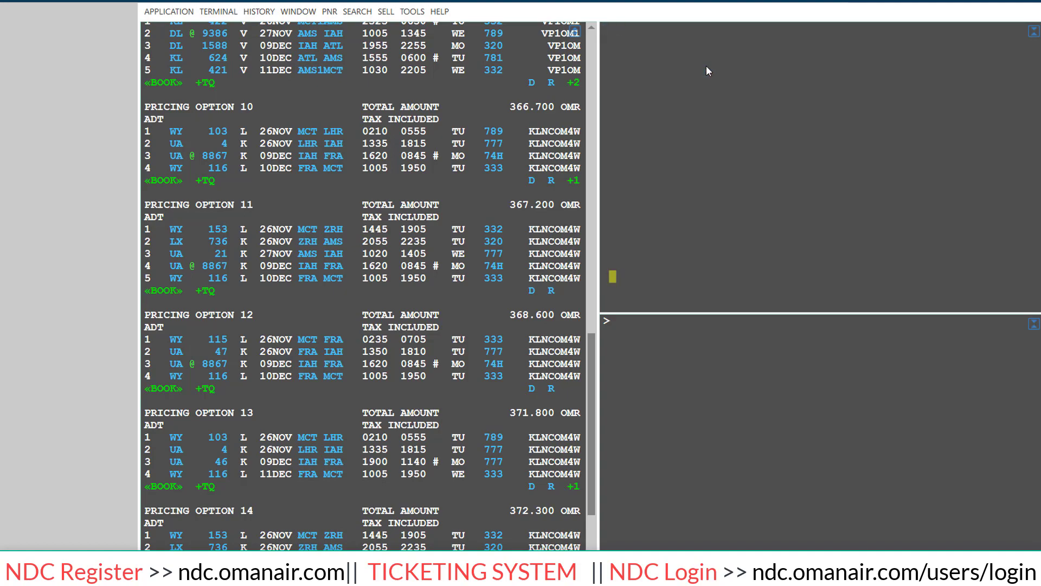
pyautogui.write('01')
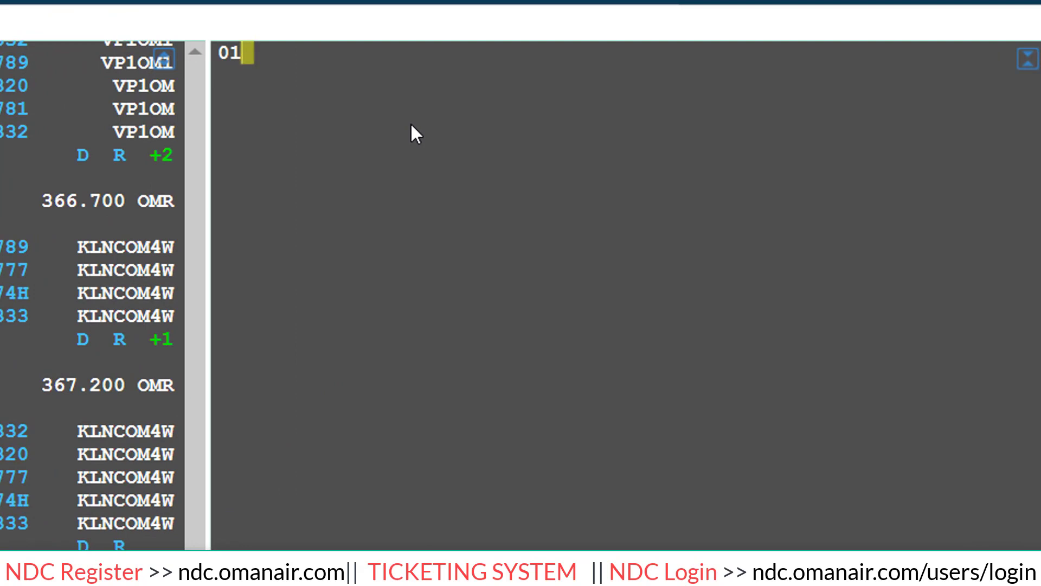
pyautogui.write('E1')
pyautogui.press('Return')
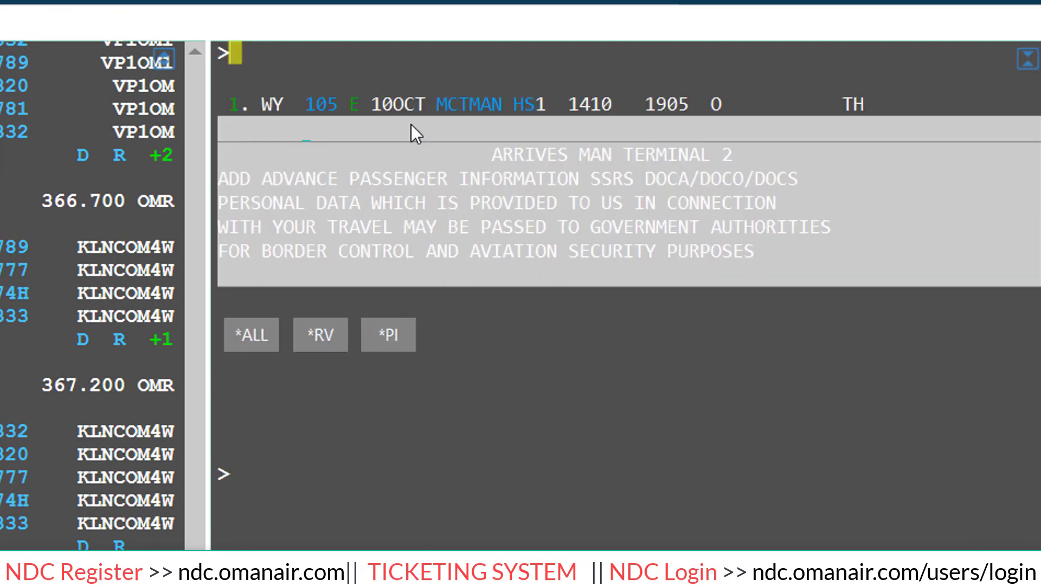
# Quote the itinerary with FQ (NO VALID FARE returned) and begin the FQBB entry.
pyautogui.write('FQ')
pyautogui.press('Return')
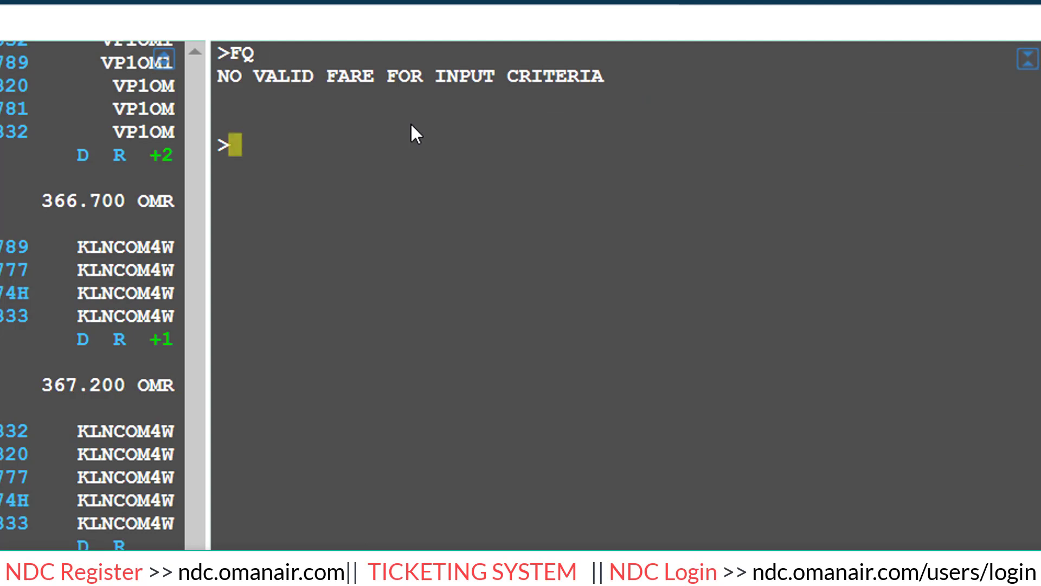
pyautogui.write('FQBB')
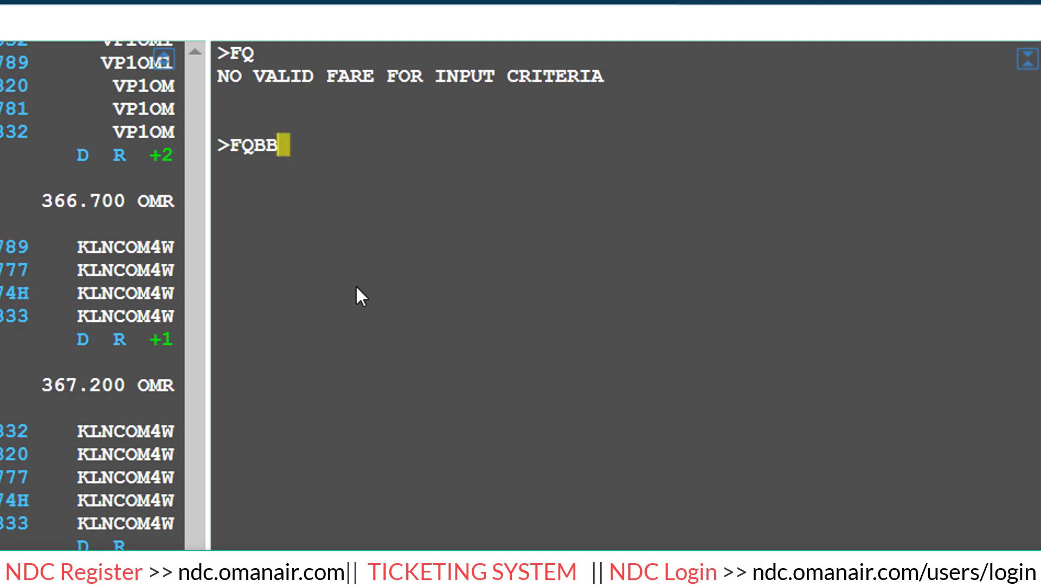
# Run the FQBB best-buy quote, which rebooks into 1L at OMR 220.100, then go back to the Oman Air page.
pyautogui.press('Return')
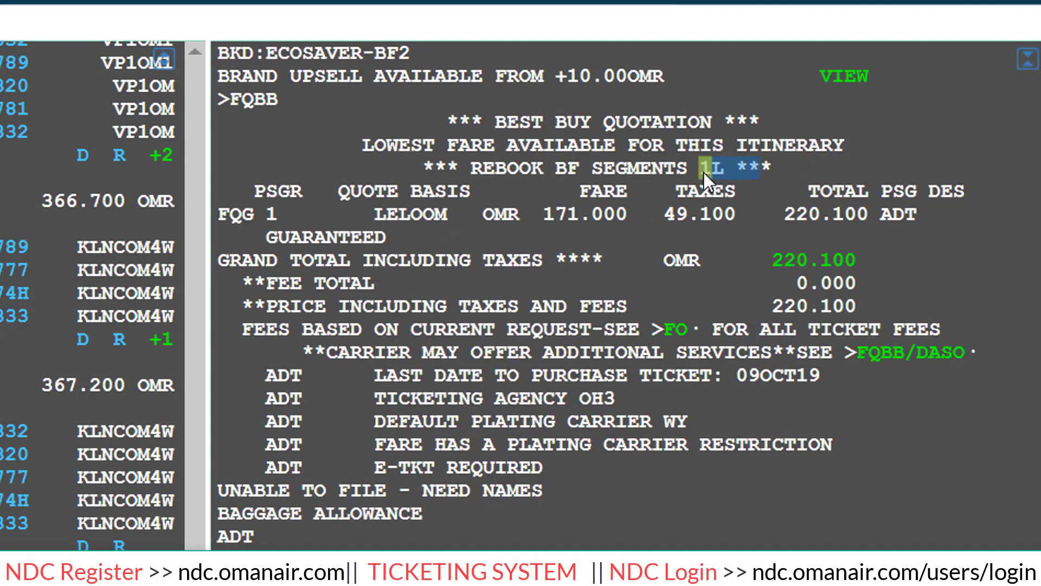
pyautogui.moveTo(704, 172); pyautogui.dragTo(760, 171)
pyautogui.click(789, 214)
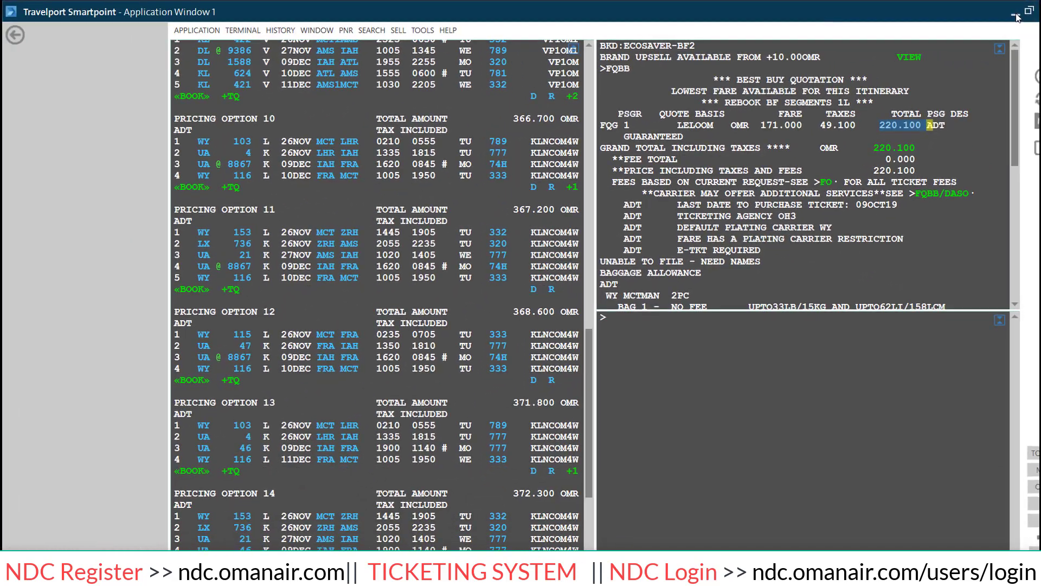
pyautogui.click(1016, 15)
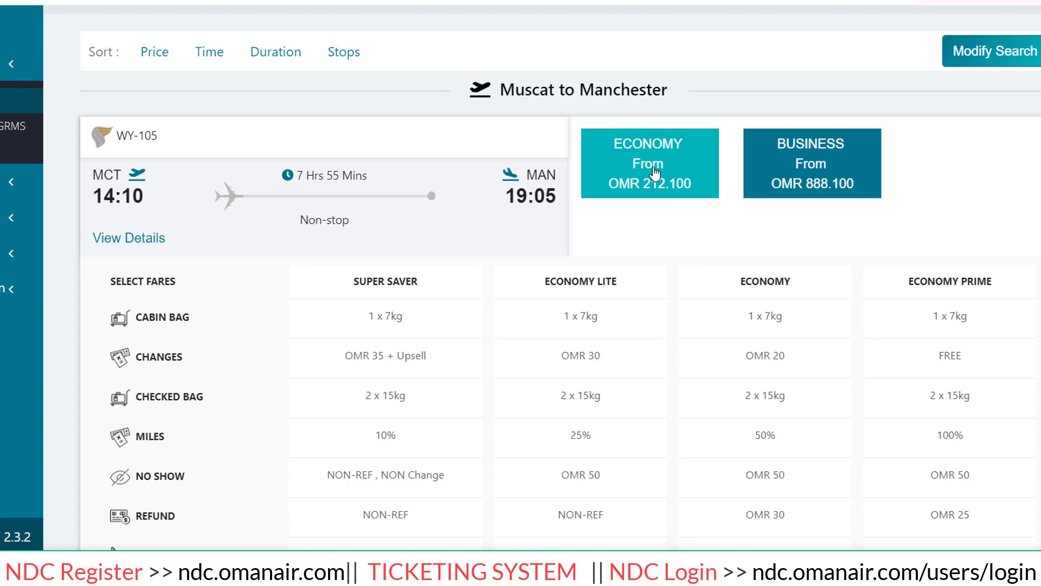
pyautogui.scroll(-2, 655, 173)
pyautogui.scroll(-2, 654, 168)
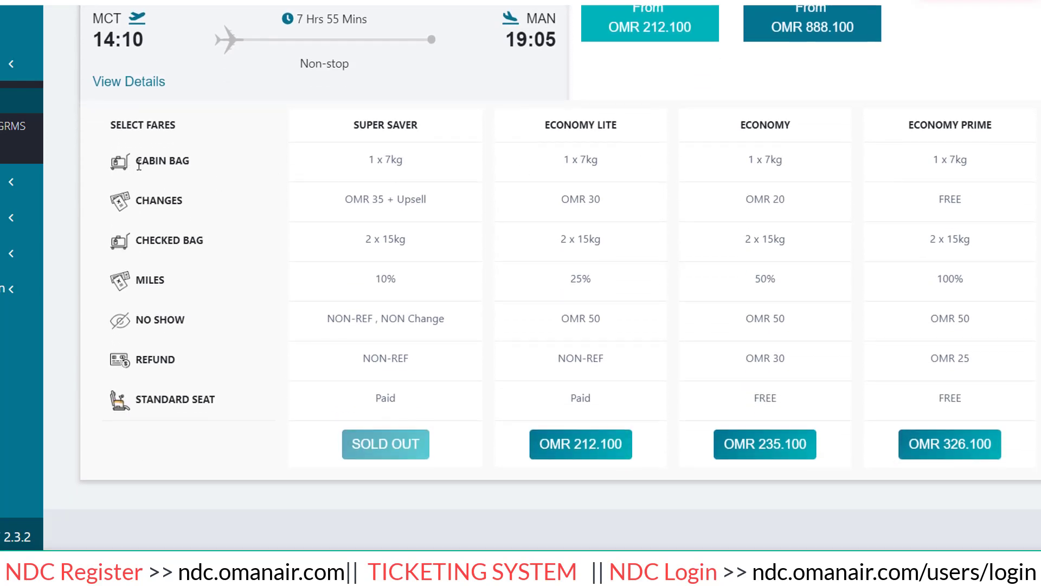
pyautogui.moveTo(418, 160); pyautogui.dragTo(345, 162)
pyautogui.moveTo(132, 202); pyautogui.dragTo(185, 200)
pyautogui.click(561, 199)
pyautogui.moveTo(560, 201); pyautogui.dragTo(605, 200)
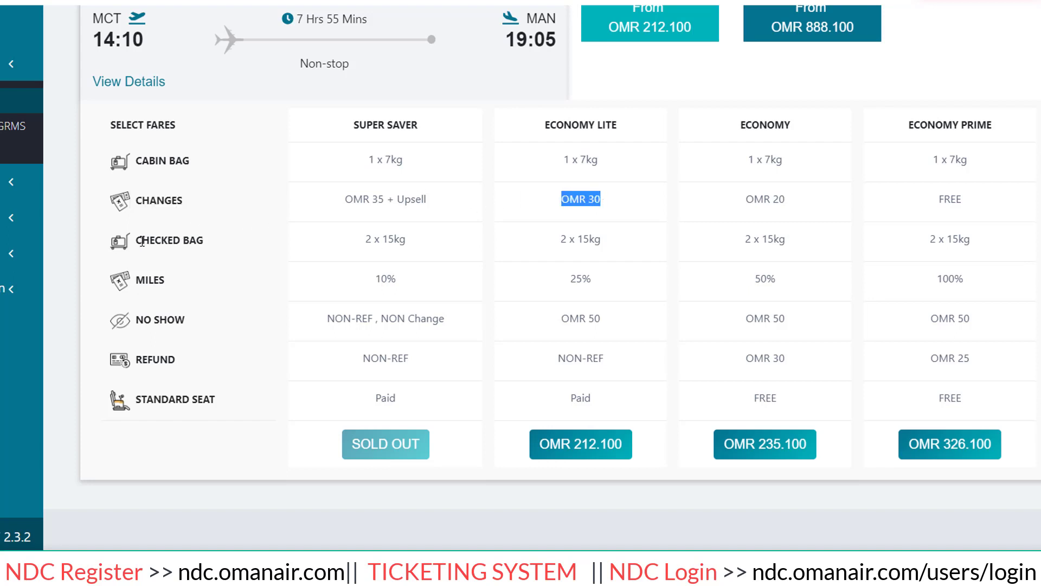
pyautogui.moveTo(134, 242); pyautogui.dragTo(251, 239)
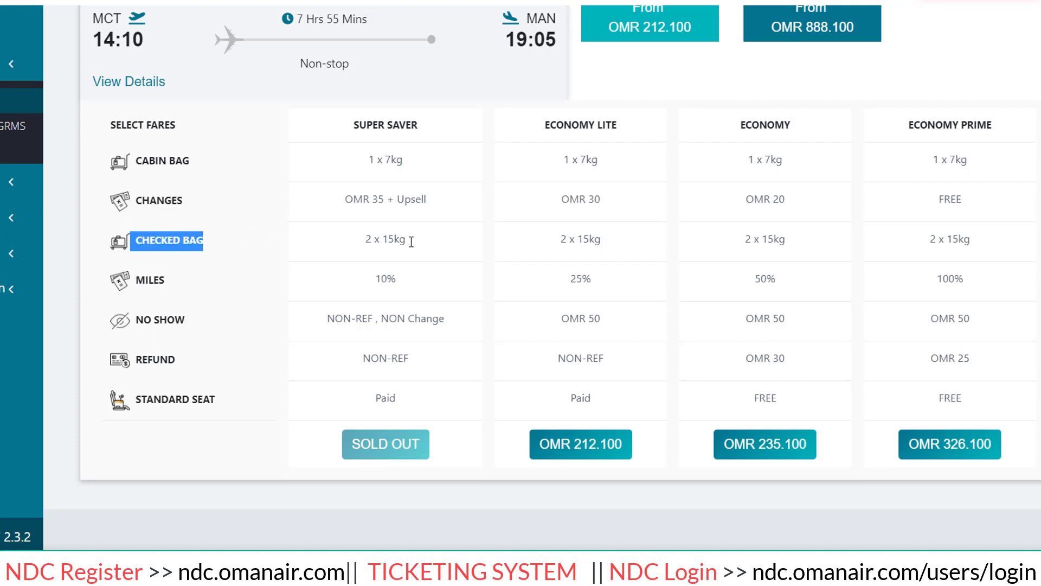
pyautogui.moveTo(556, 244); pyautogui.dragTo(611, 252)
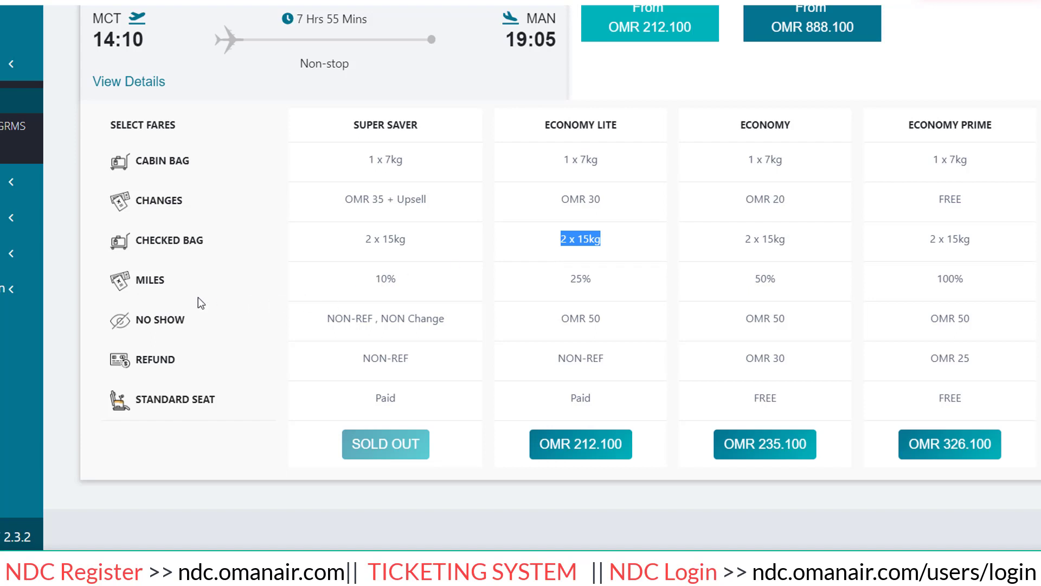
pyautogui.moveTo(570, 278); pyautogui.dragTo(597, 282)
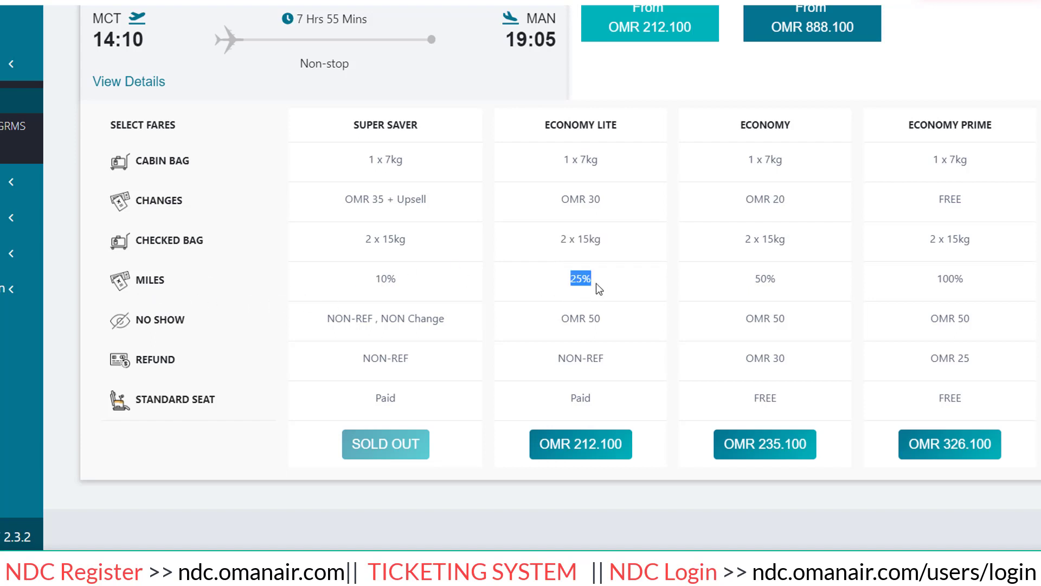
pyautogui.moveTo(133, 320); pyautogui.dragTo(216, 340)
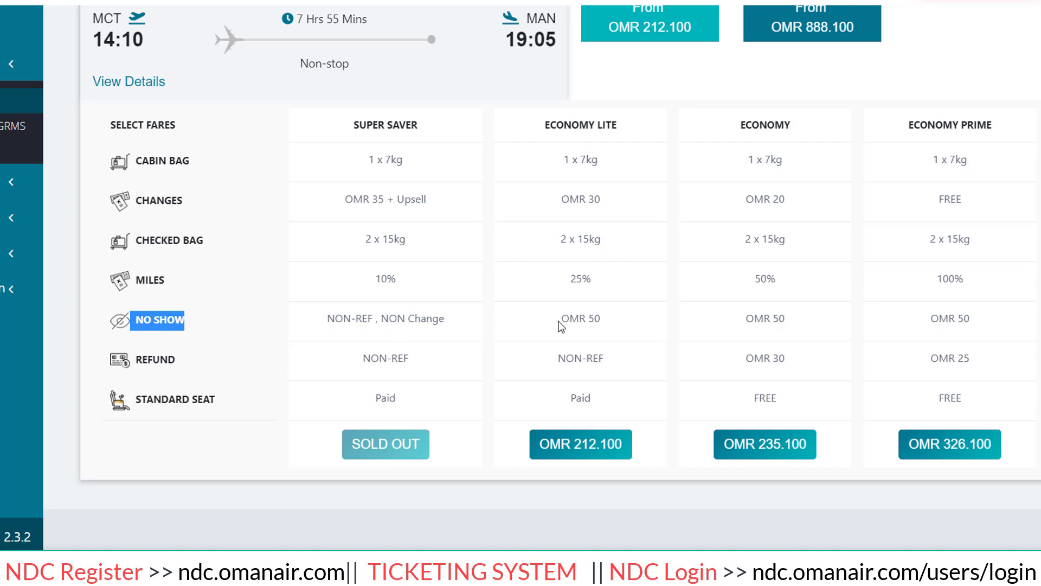
pyautogui.moveTo(561, 320); pyautogui.dragTo(587, 321)
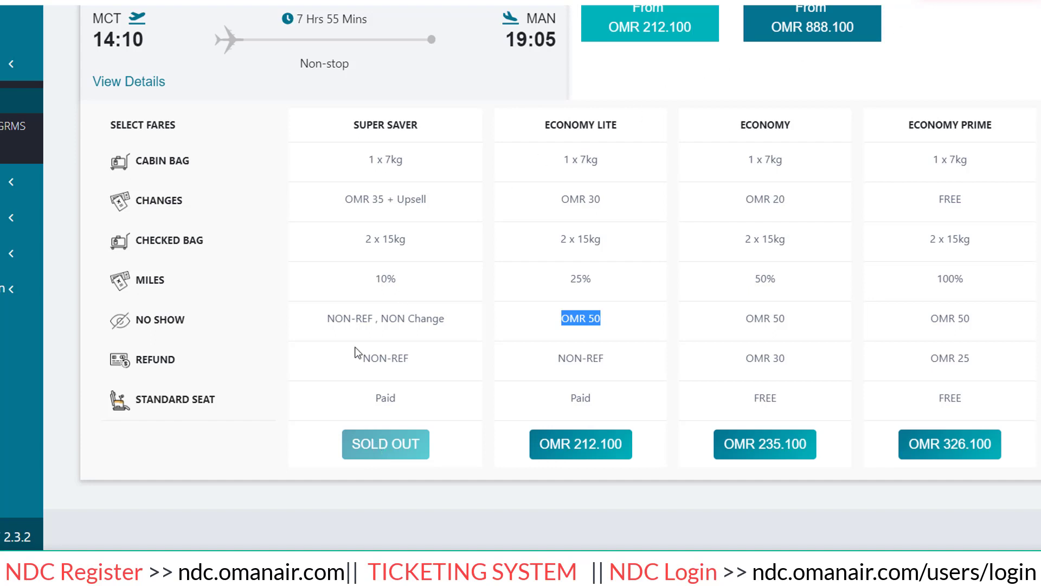
pyautogui.moveTo(316, 324); pyautogui.dragTo(448, 329)
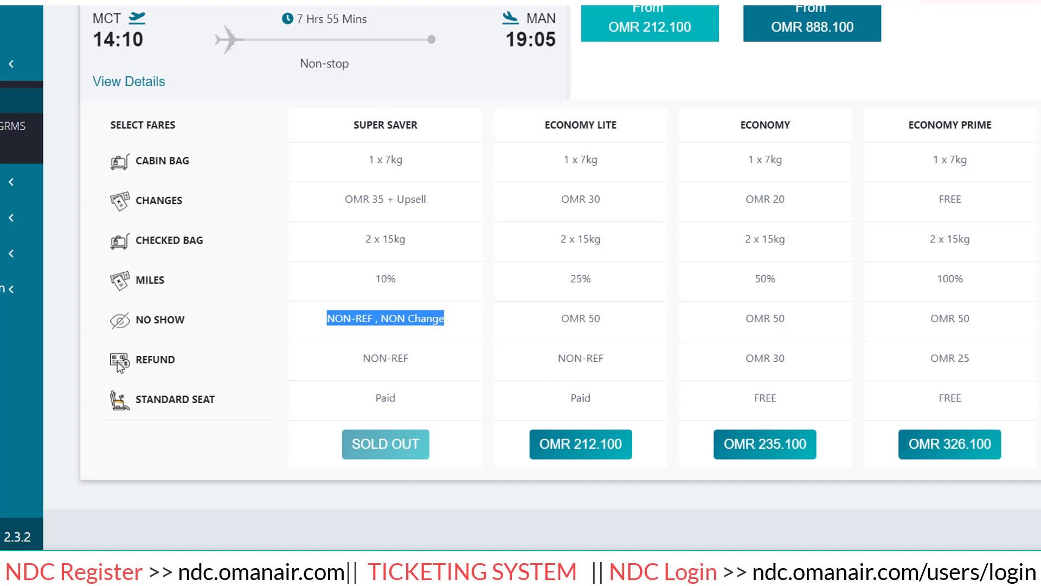
pyautogui.click(196, 365)
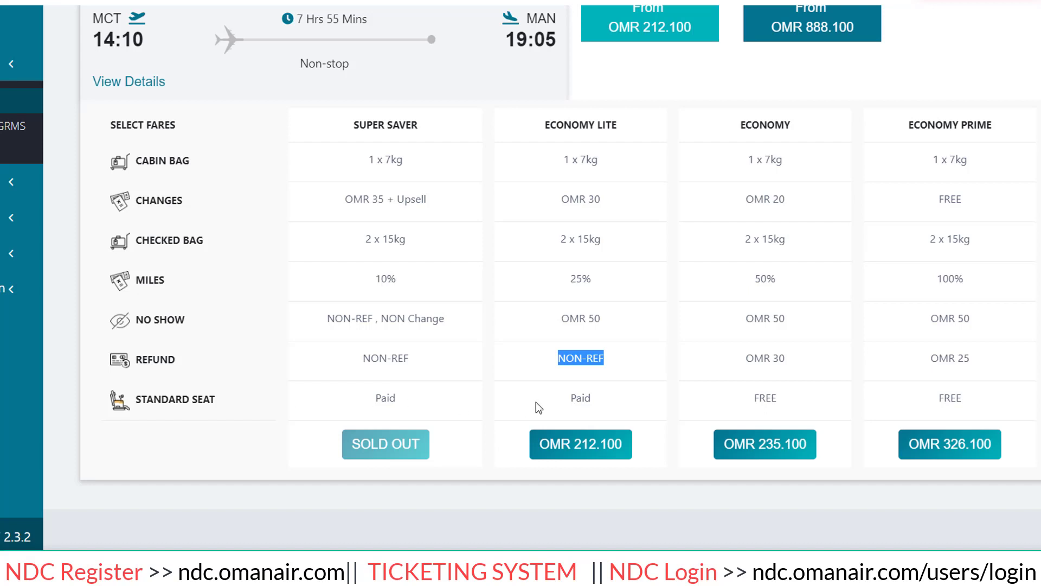
pyautogui.moveTo(569, 399); pyautogui.dragTo(577, 399)
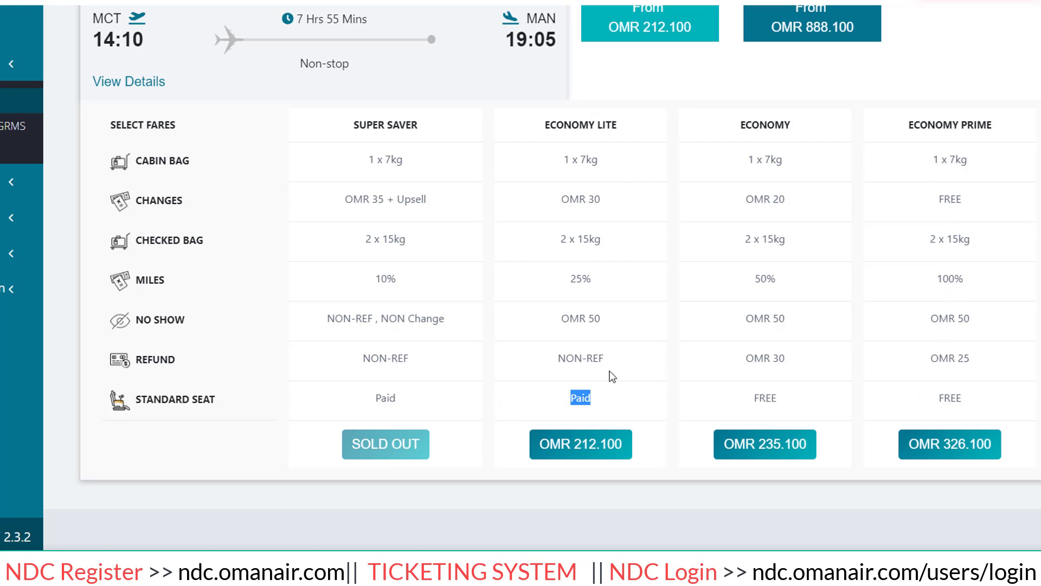
pyautogui.click(590, 401)
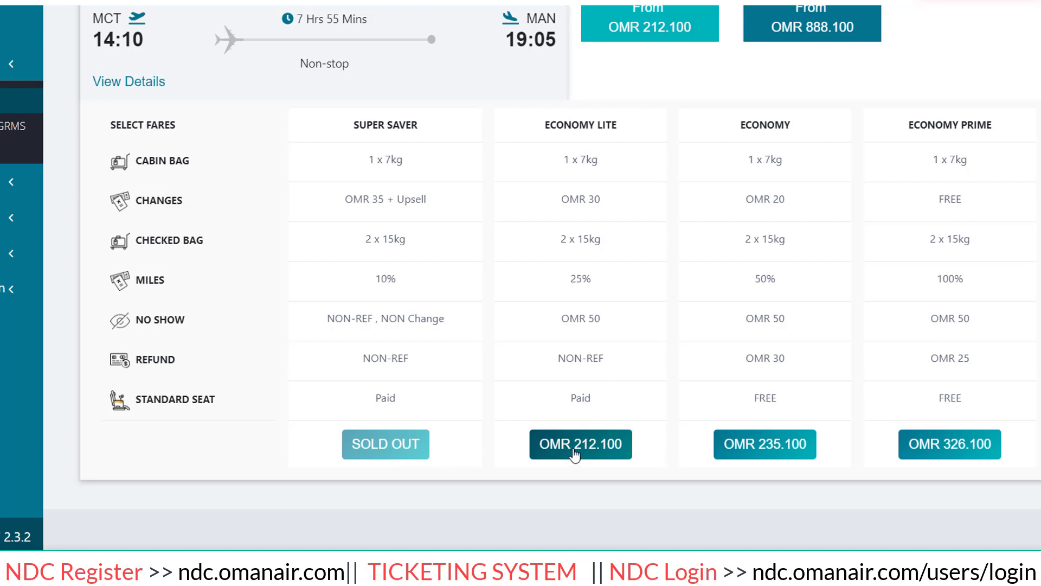
# Select the OMR 212.100 Economy Lite fare on WY 105 and continue to passenger details.
pyautogui.click(580, 456)
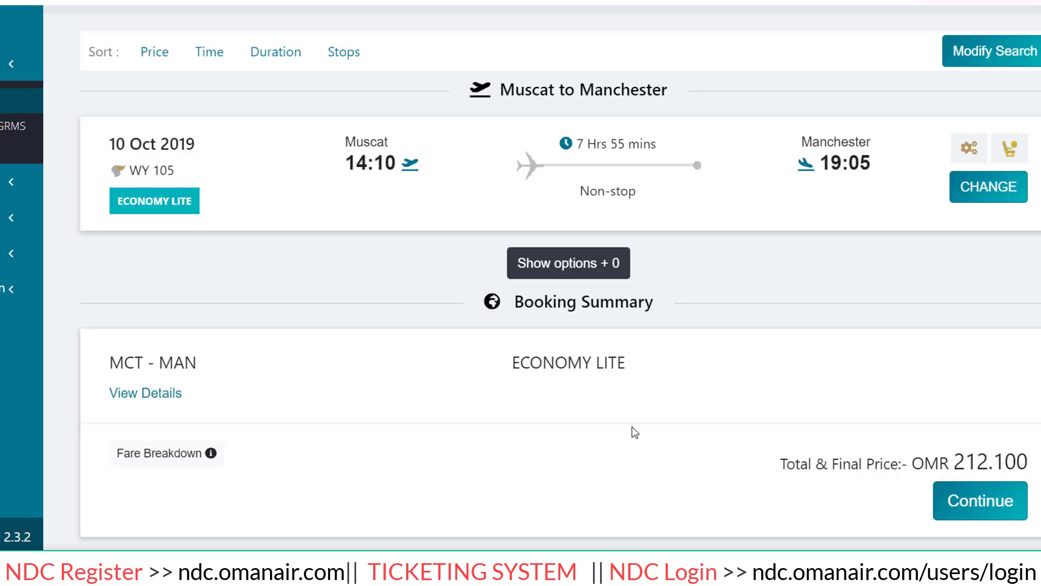
pyautogui.scroll(-3, 633, 298)
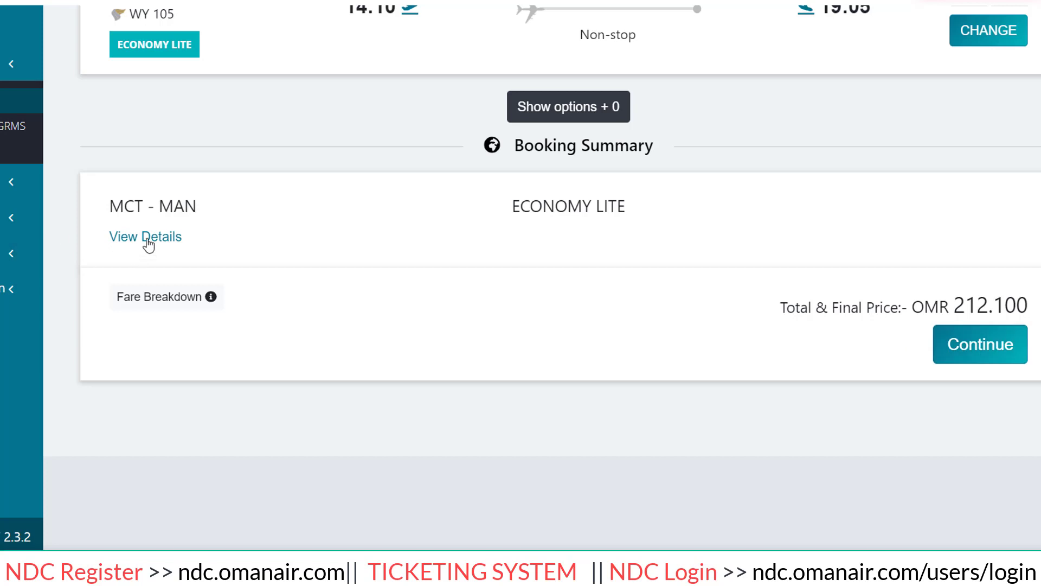
pyautogui.click(981, 350)
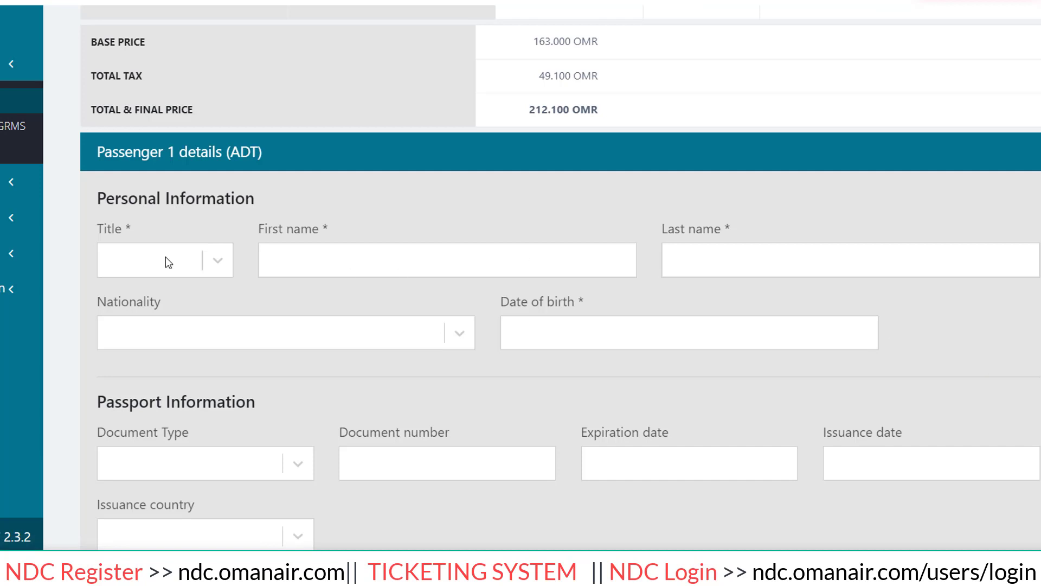
# Set the title to Mr and enter the passenger's first and last names.
pyautogui.click(232, 260)
pyautogui.click(309, 251)
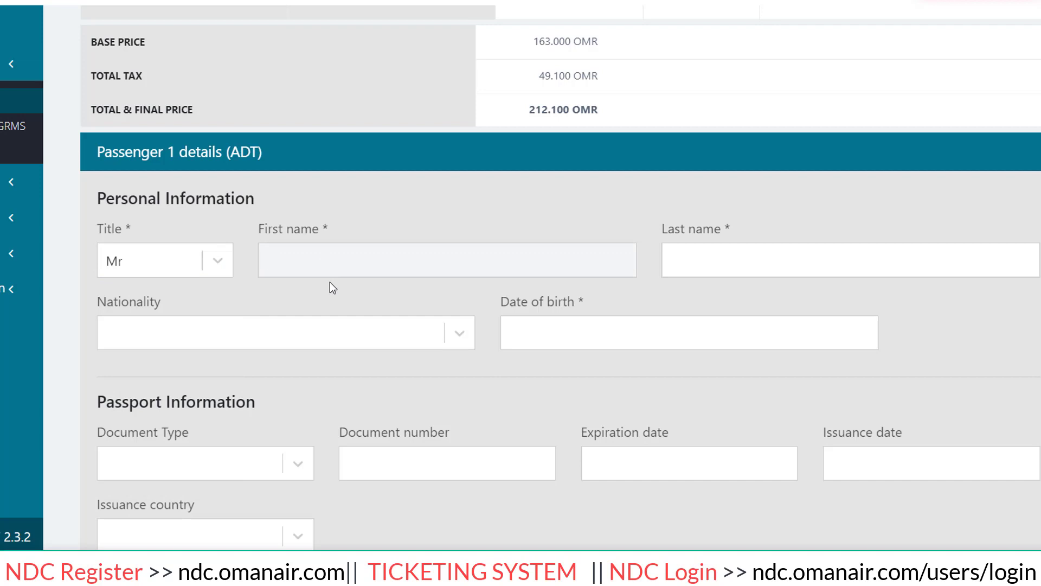
pyautogui.press('Tab')
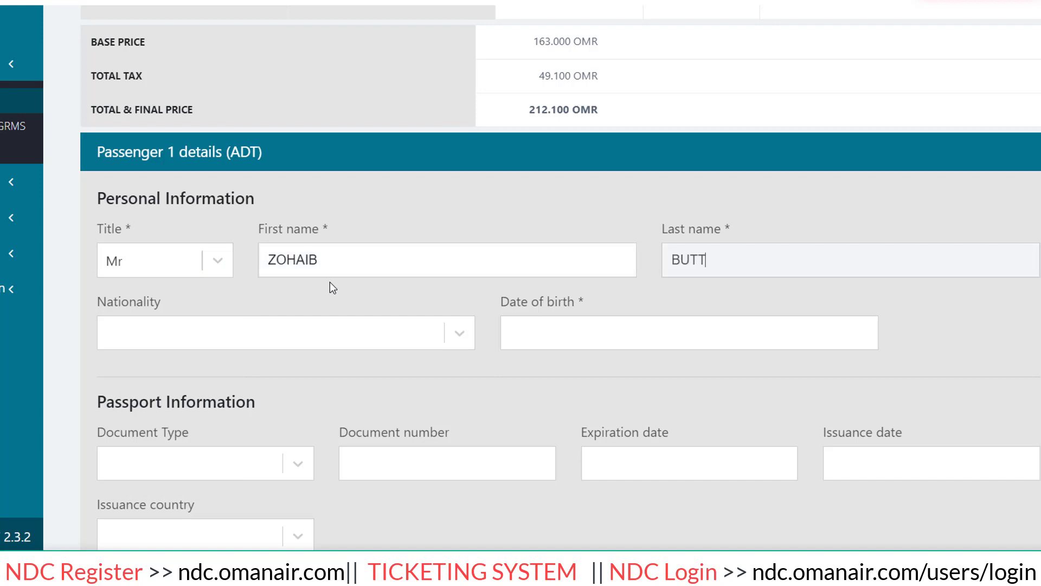
# Set nationality to Pakistan and pick the passenger's date of birth from the calendar.
pyautogui.press('Tab')
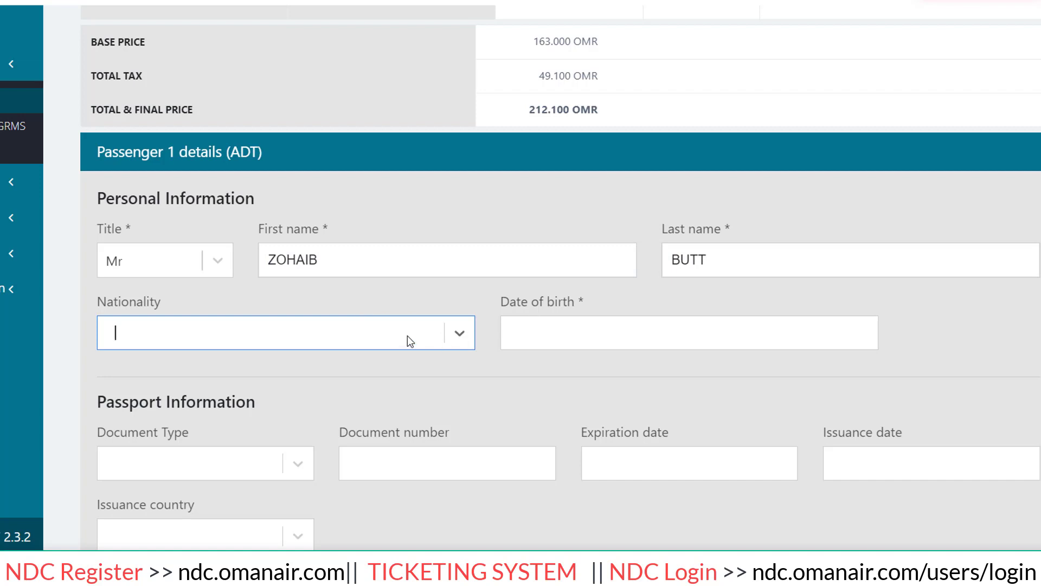
pyautogui.write('PAKISTAN')
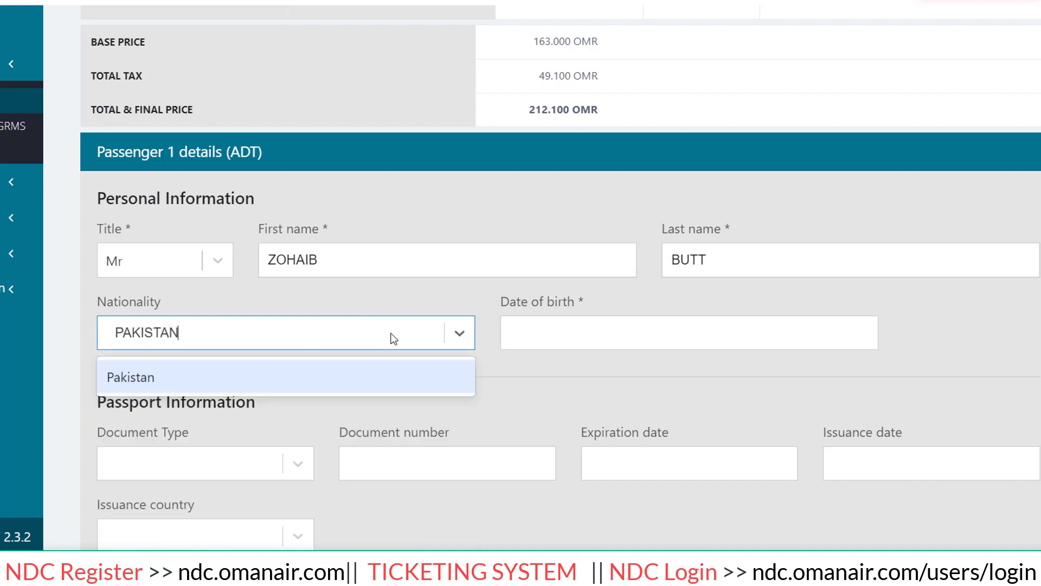
pyautogui.scroll(-3, 395, 333)
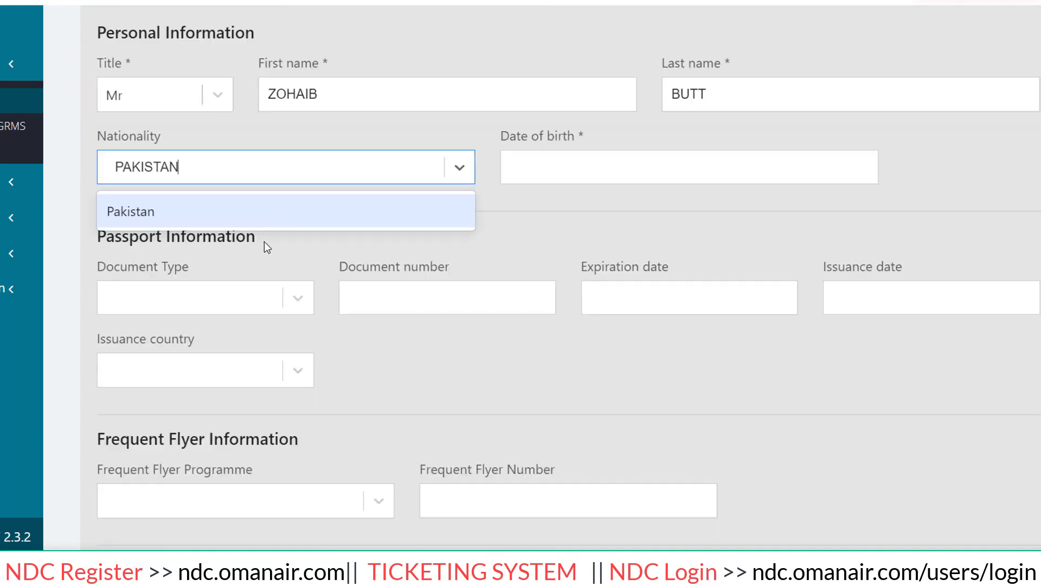
pyautogui.click(246, 209)
pyautogui.click(594, 174)
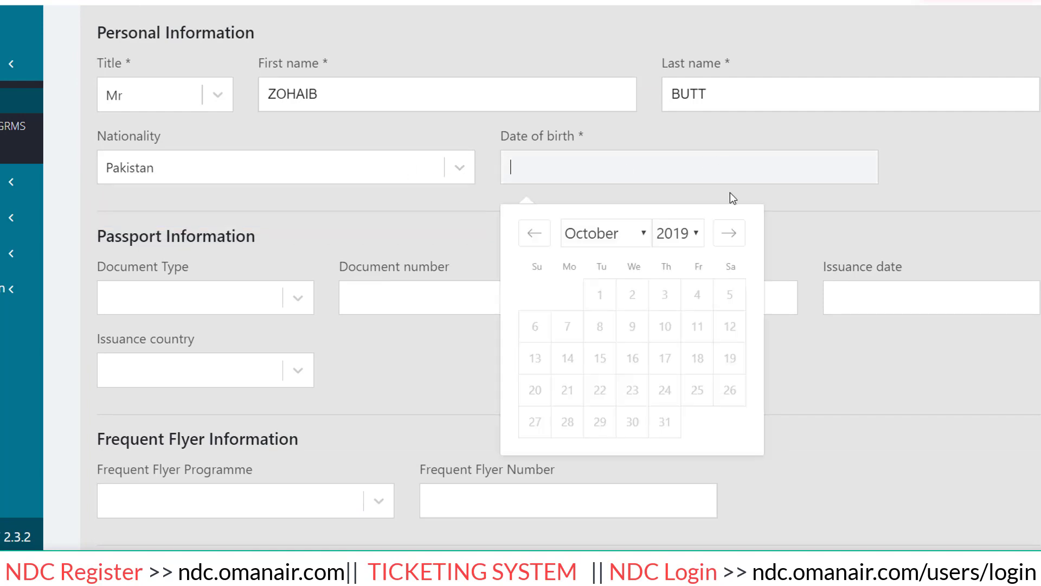
pyautogui.click(688, 239)
pyautogui.scroll(5, 673, 109)
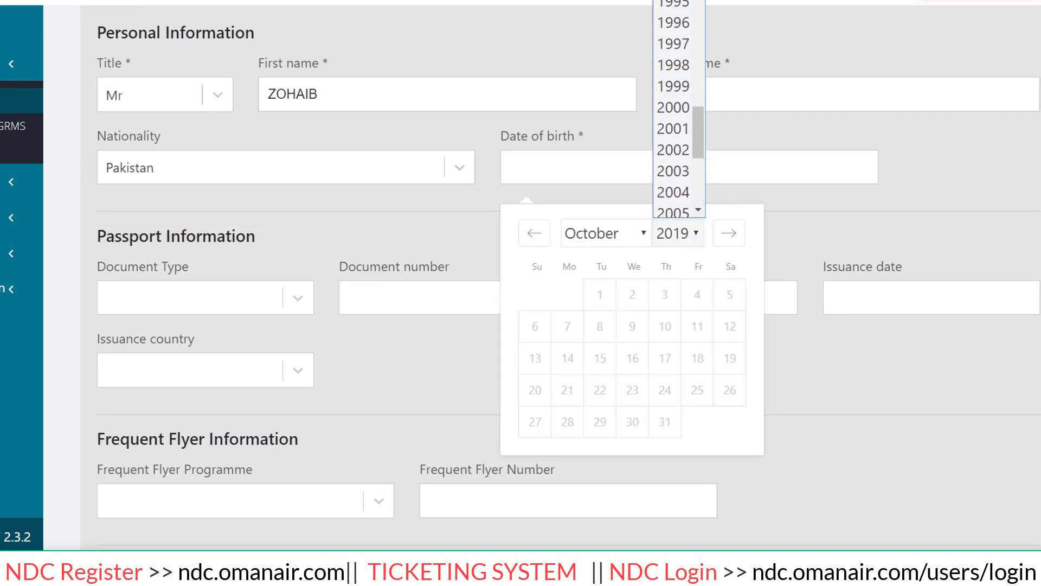
pyautogui.click(673, 16)
pyautogui.click(628, 389)
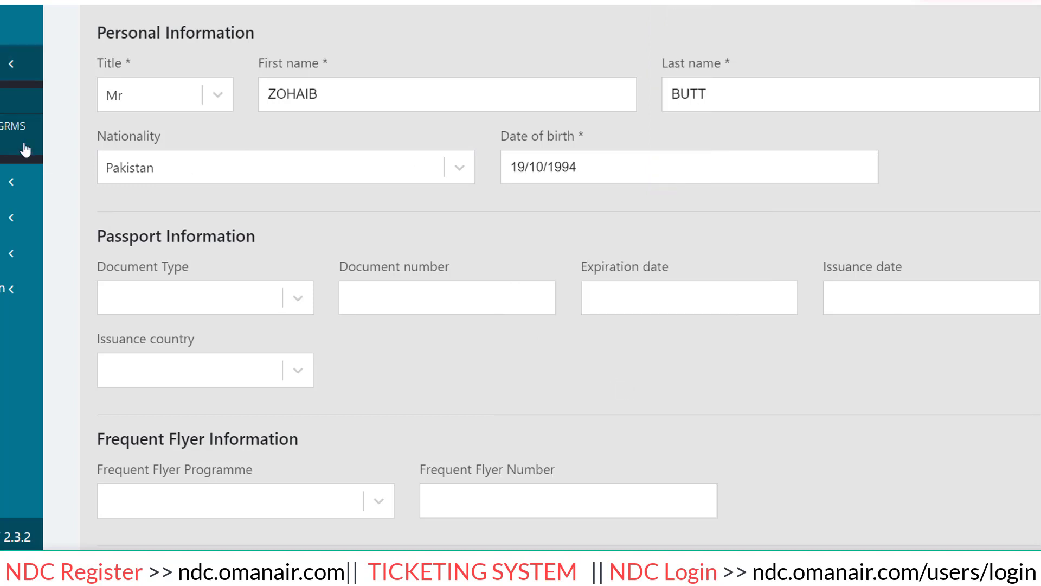
pyautogui.scroll(-2, 279, 286)
# Choose Passport as the travel document type and enter the passport number.
pyautogui.click(297, 217)
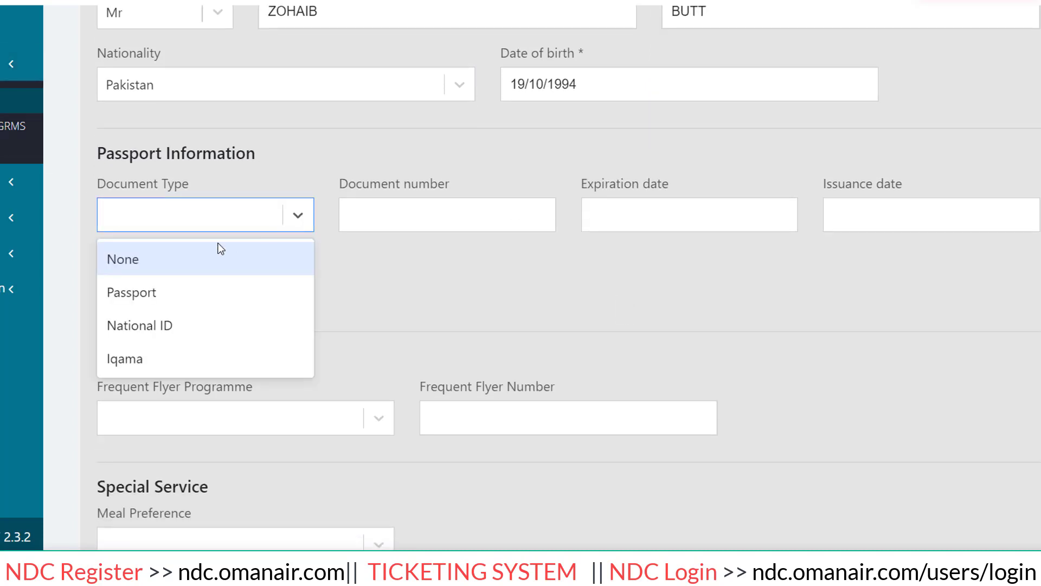
pyautogui.click(154, 292)
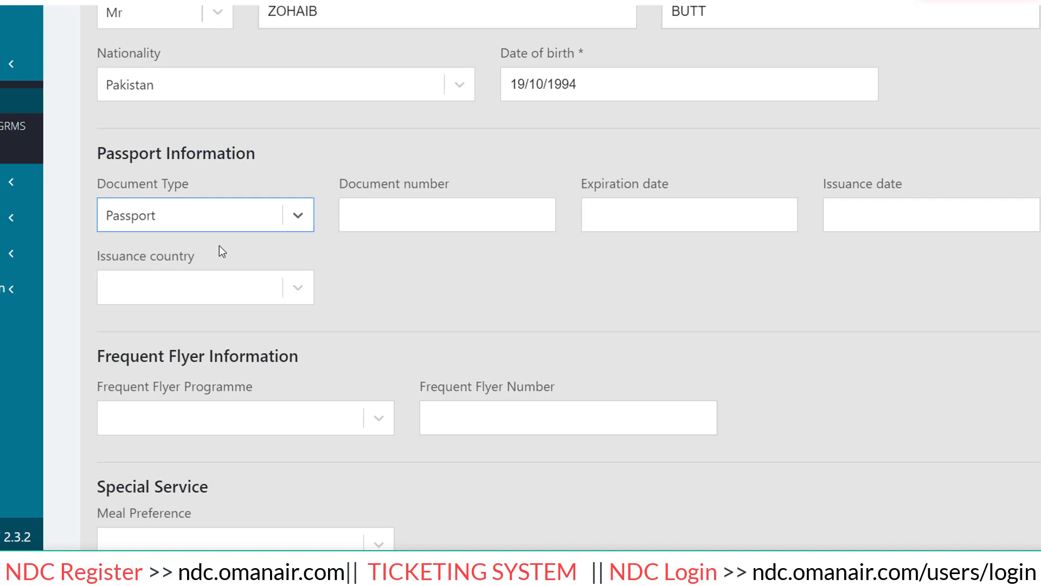
pyautogui.click(425, 217)
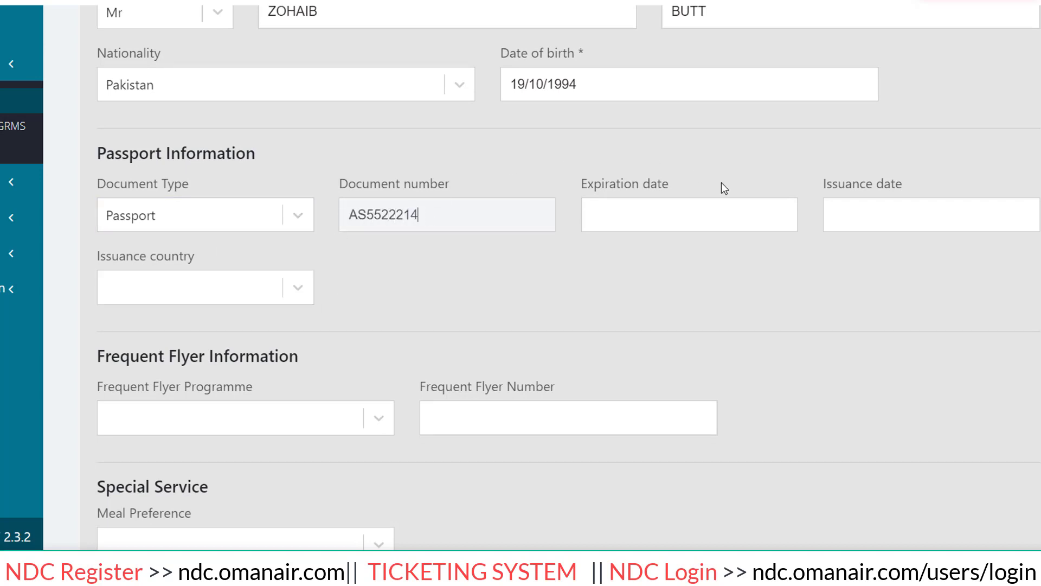
# Set the passport expiry to 10 October 2023 and issuance date to 17 October 2018.
pyautogui.click(721, 214)
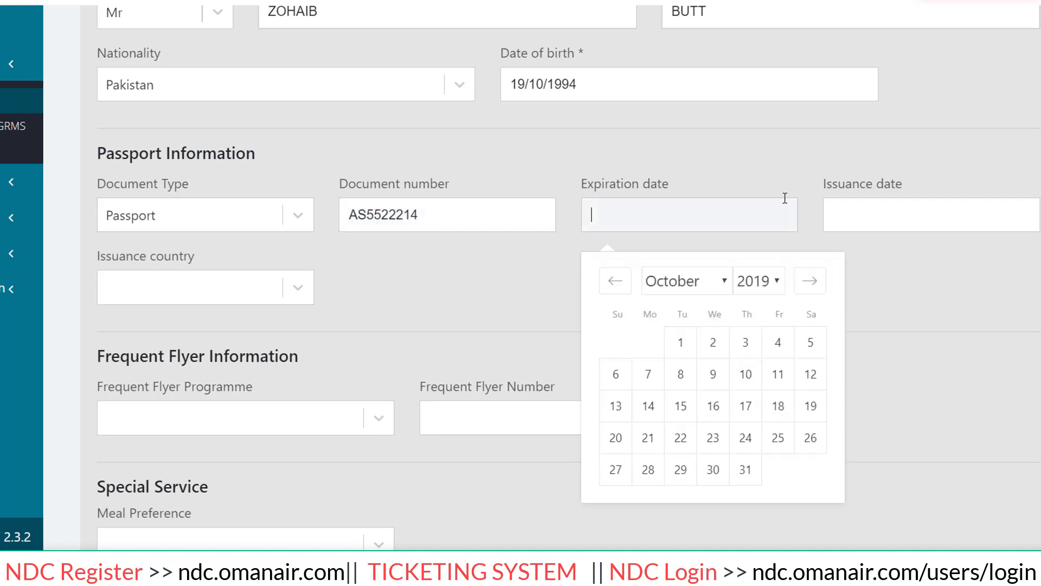
pyautogui.click(778, 281)
pyautogui.click(754, 0)
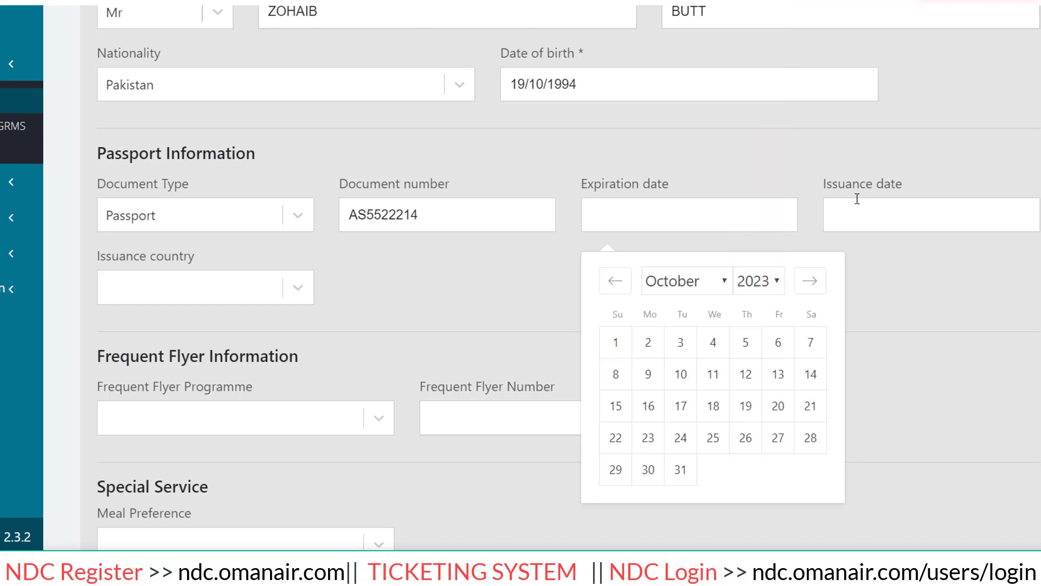
pyautogui.click(884, 179)
pyautogui.click(911, 214)
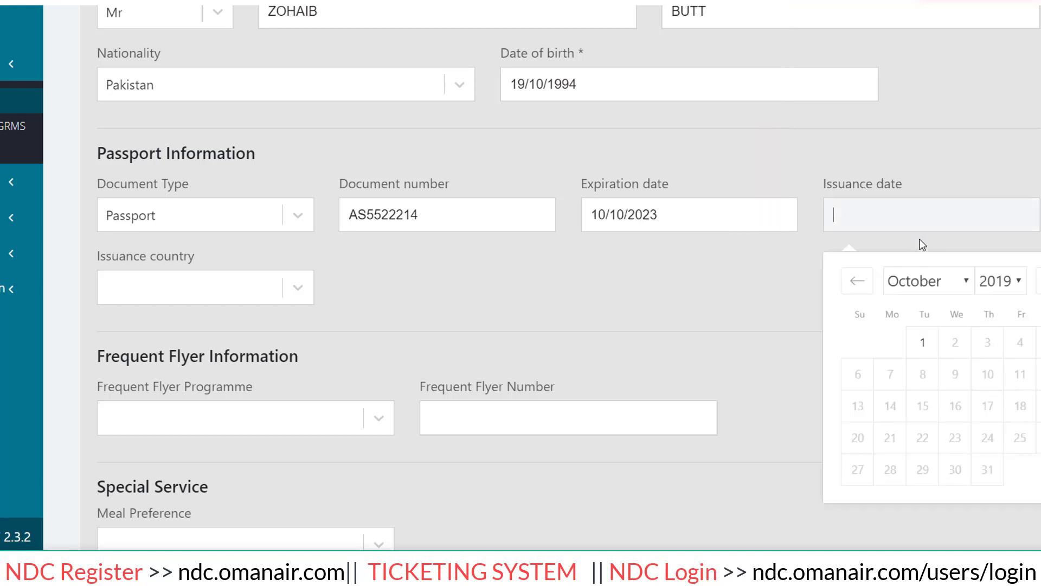
pyautogui.click(982, 281)
pyautogui.click(998, 235)
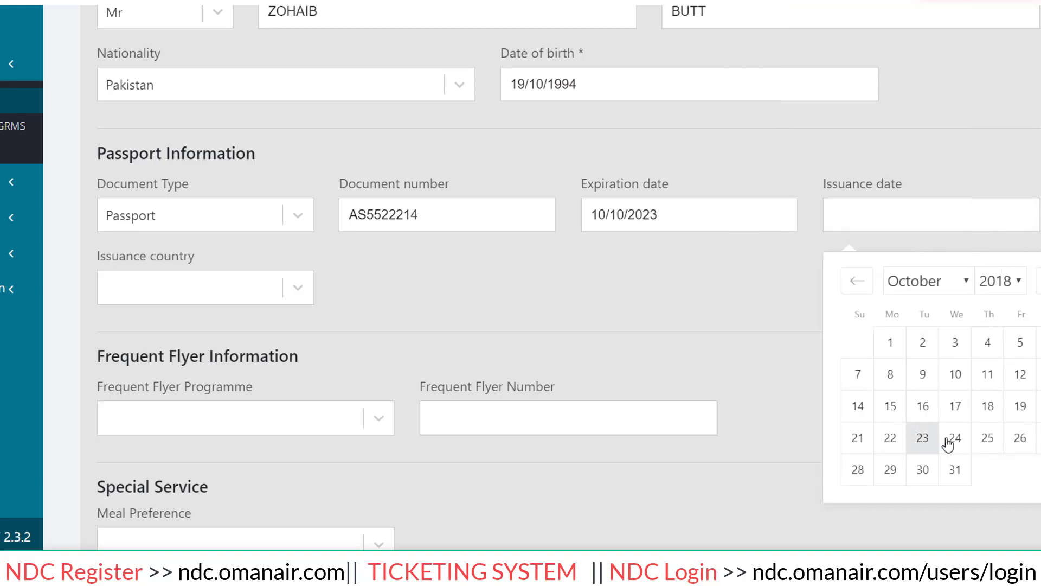
pyautogui.click(952, 406)
# Set the passport issuance country to Pakistan.
pyautogui.scroll(-3, 373, 147)
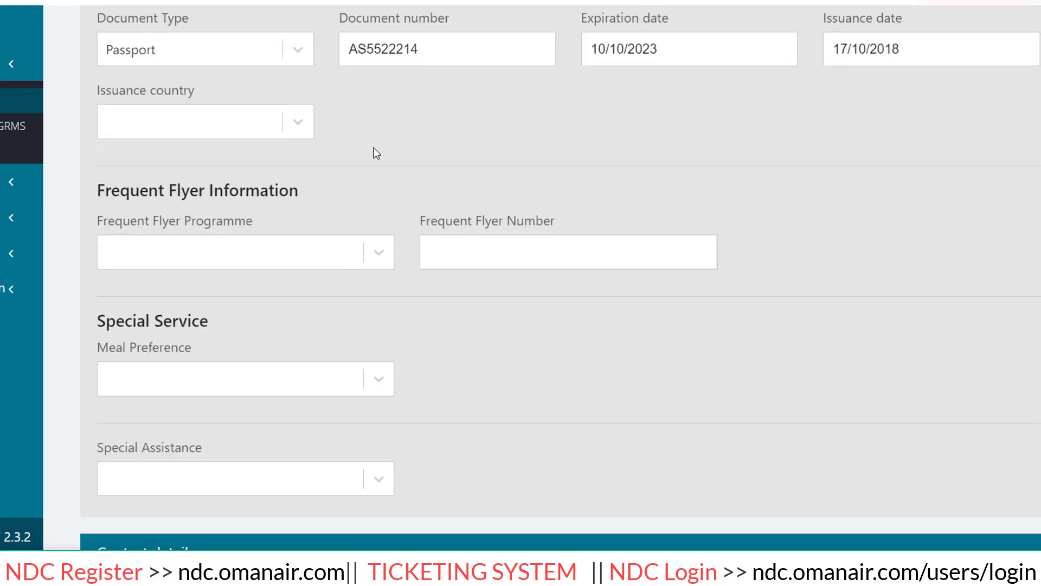
pyautogui.click(168, 123)
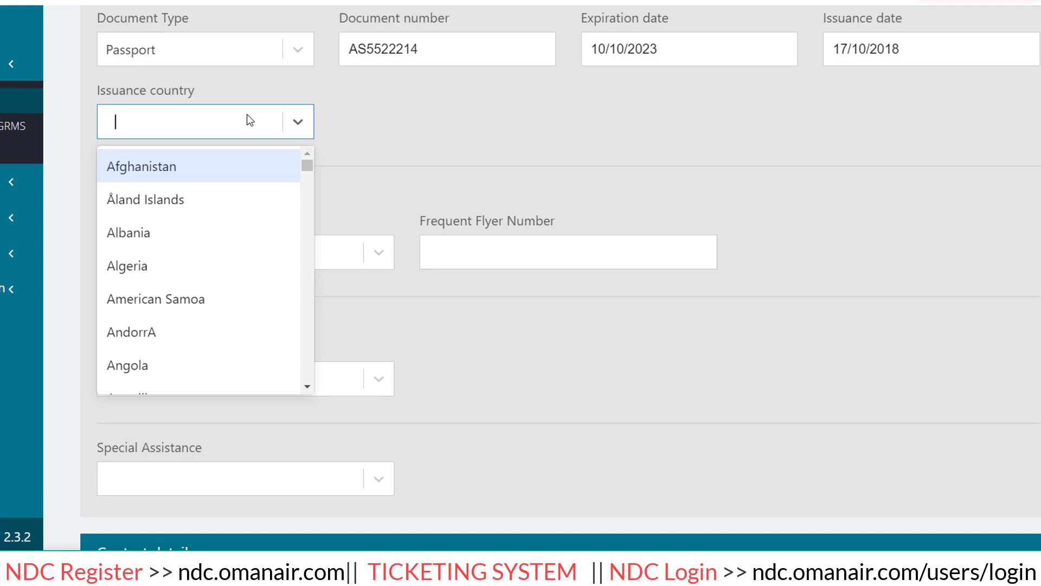
pyautogui.write('PAKISTAN')
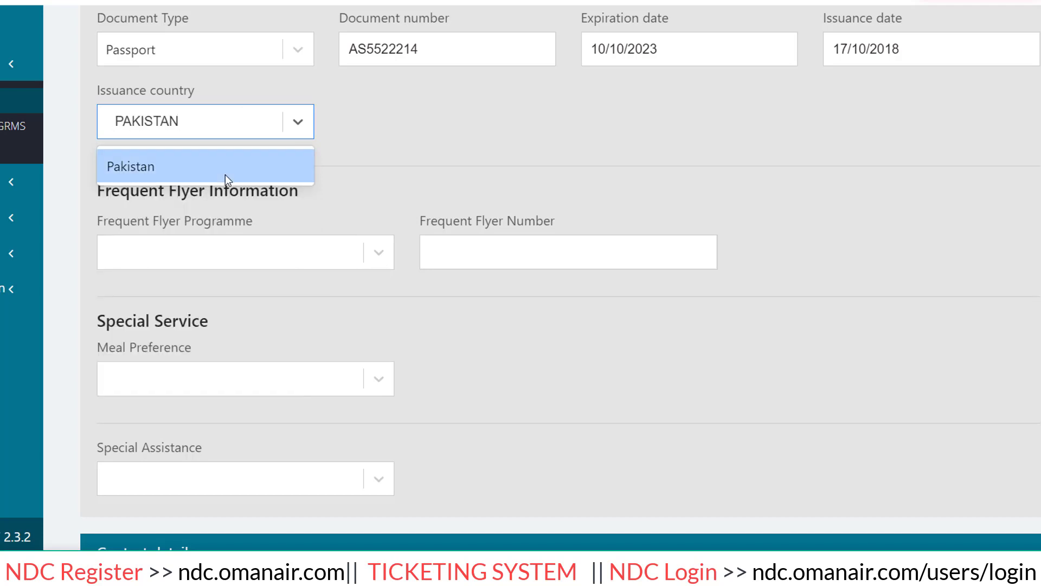
pyautogui.click(226, 175)
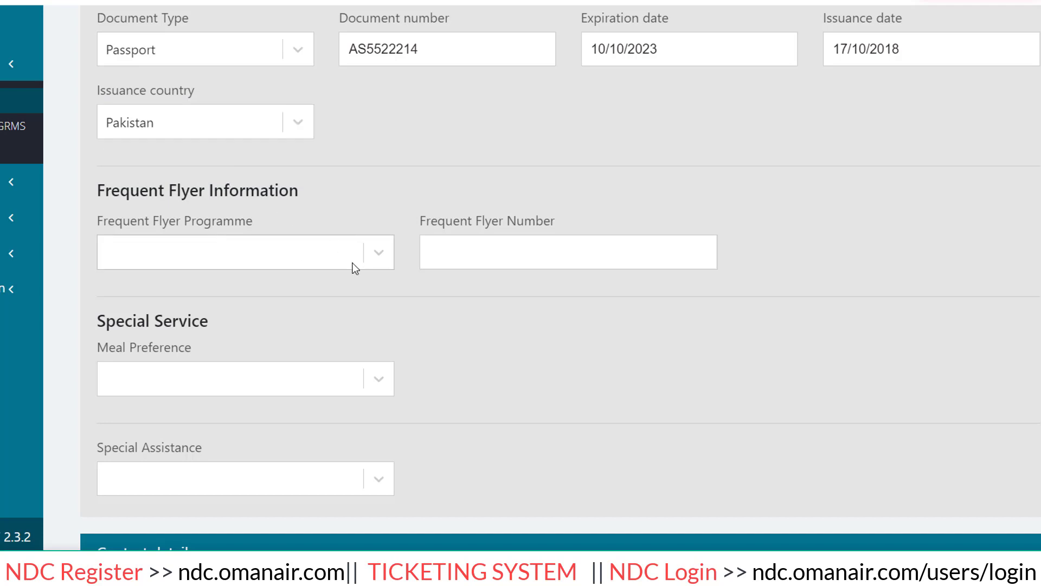
pyautogui.scroll(-2, 355, 269)
pyautogui.click(381, 183)
pyautogui.click(381, 184)
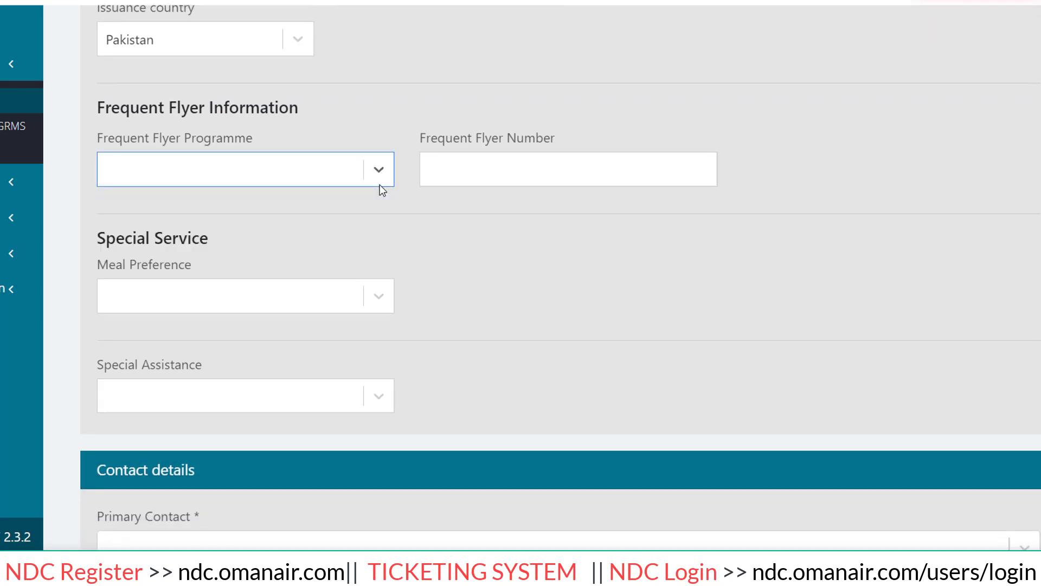
pyautogui.scroll(-3, 372, 226)
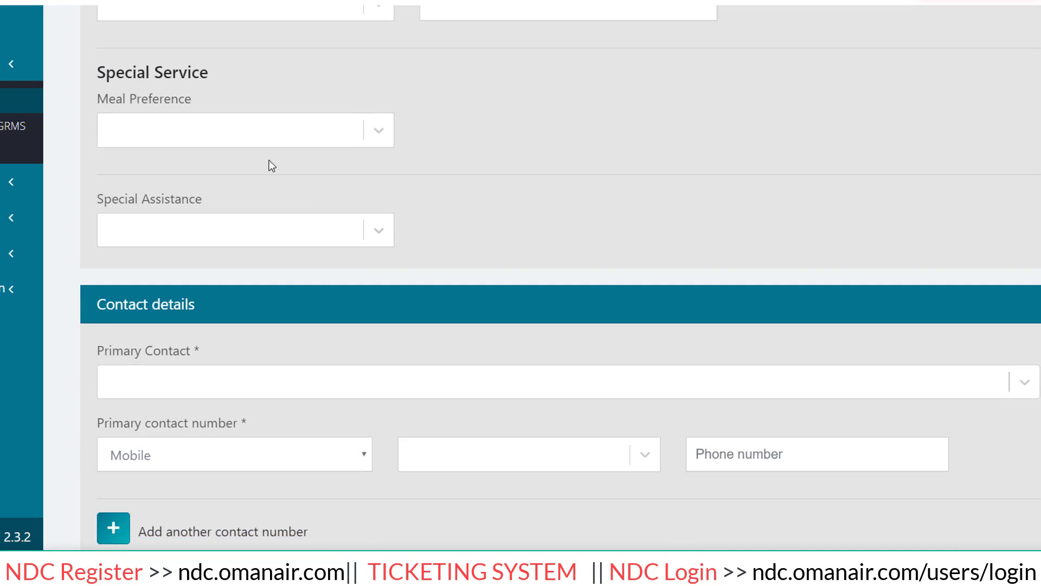
pyautogui.scroll(2, 272, 166)
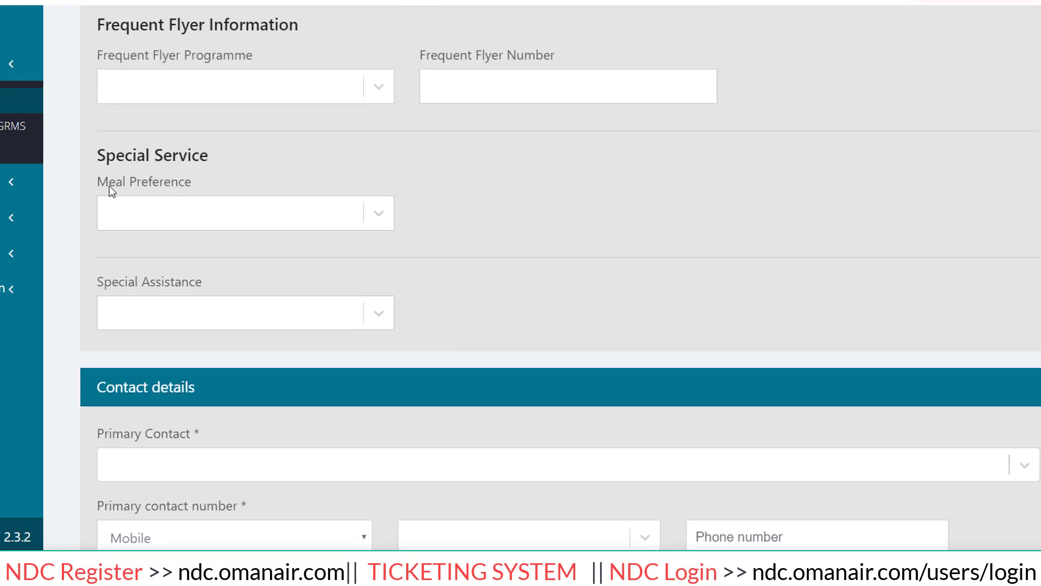
pyautogui.click(380, 210)
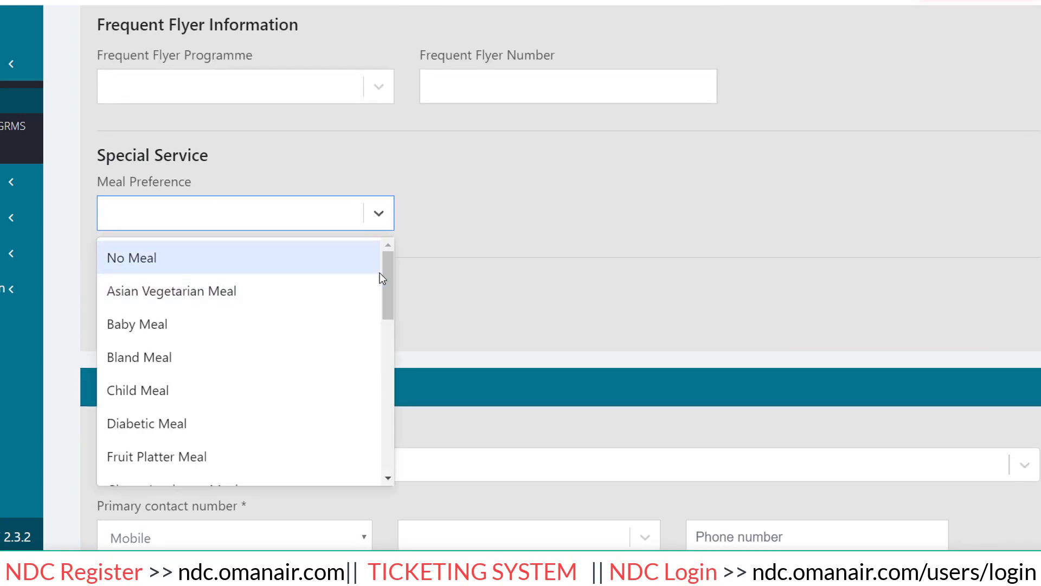
pyautogui.moveTo(388, 278); pyautogui.dragTo(399, 344)
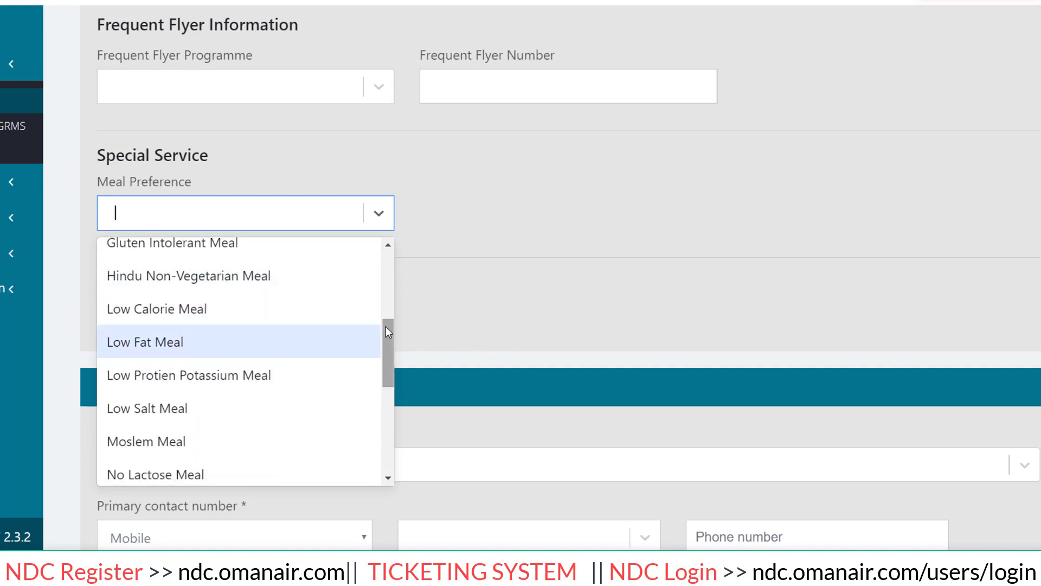
pyautogui.moveTo(386, 327); pyautogui.dragTo(392, 418)
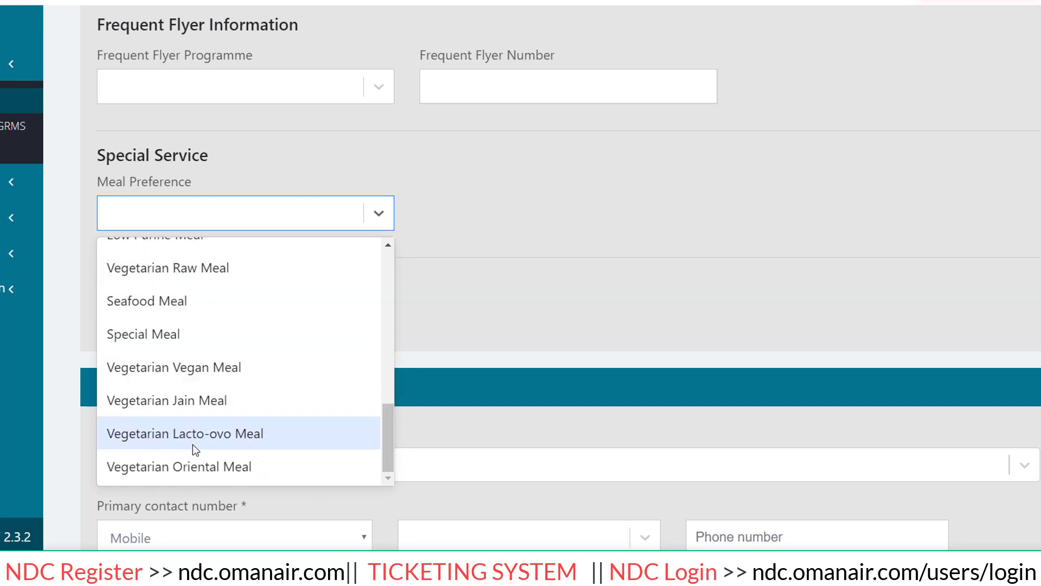
pyautogui.click(432, 307)
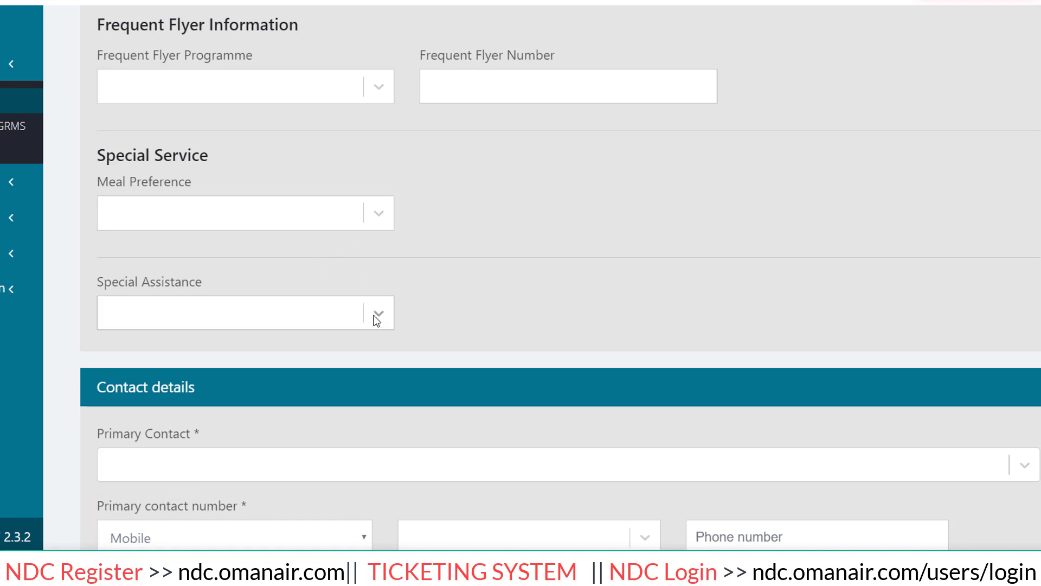
pyautogui.scroll(-3, 379, 317)
pyautogui.click(386, 159)
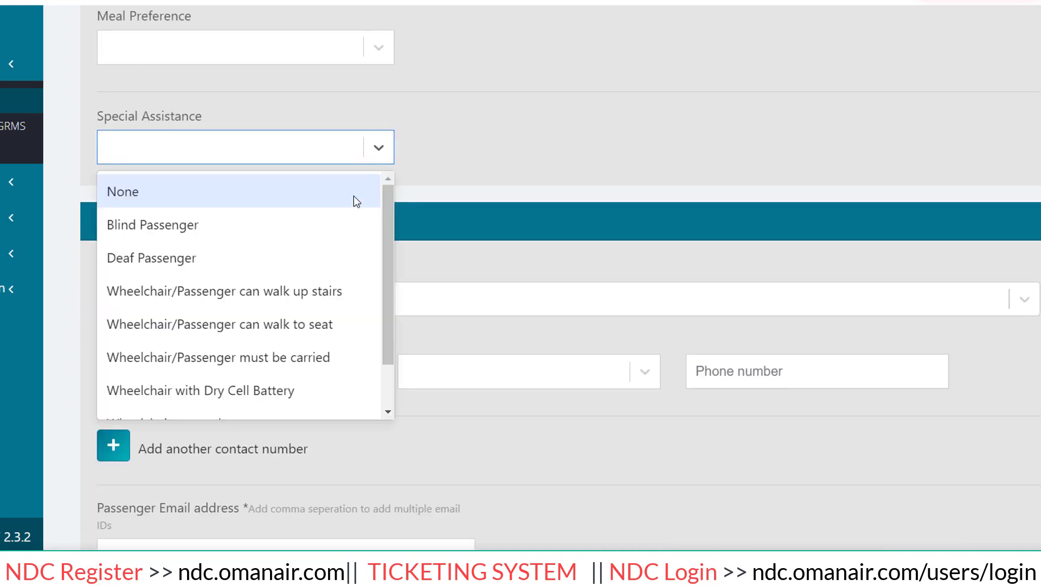
pyautogui.moveTo(384, 216); pyautogui.dragTo(398, 290)
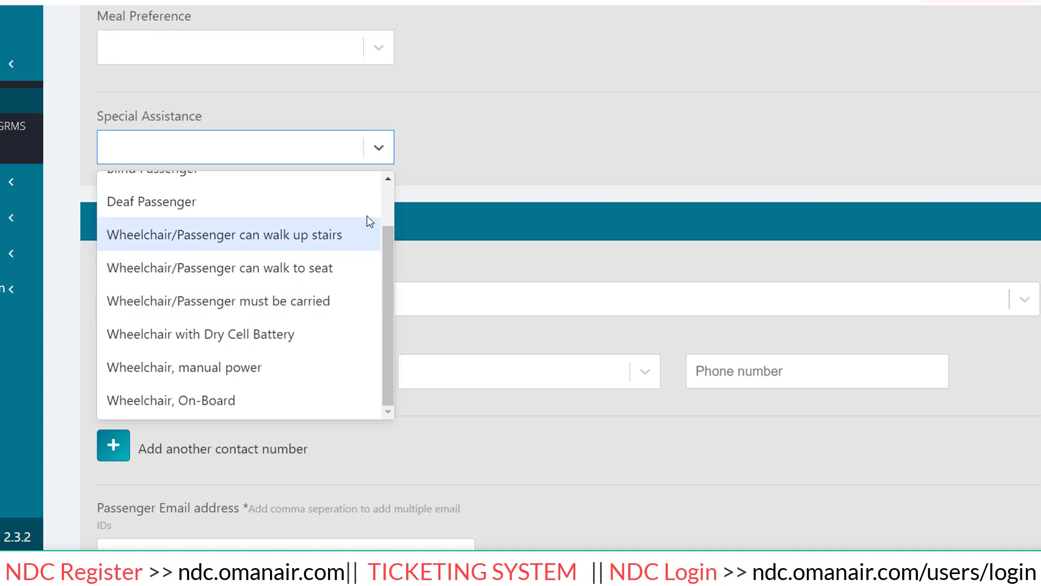
pyautogui.click(467, 201)
pyautogui.scroll(-2, 464, 213)
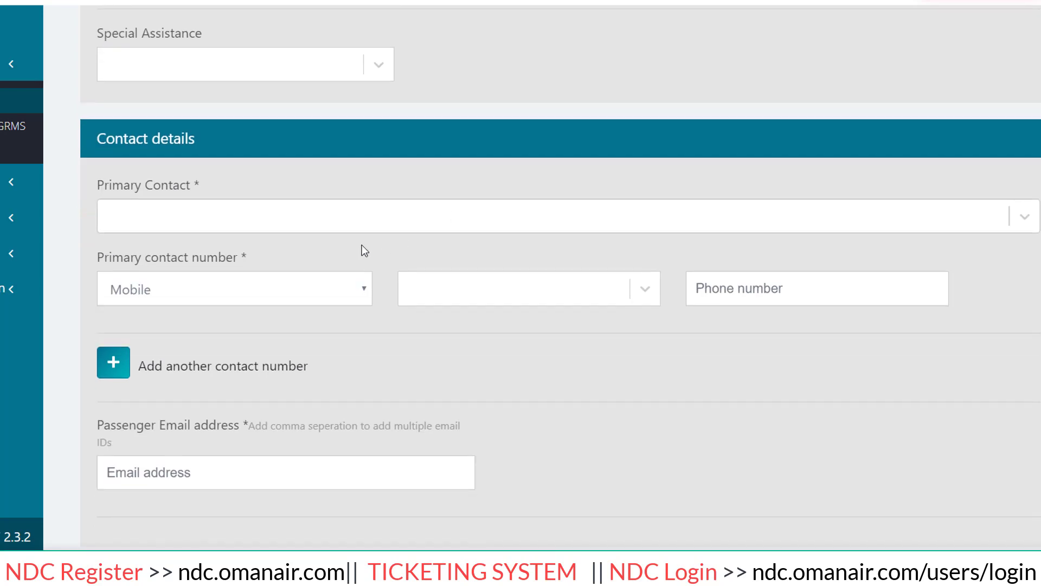
# Make the passenger the primary contact, keeping Mobile as the phone type.
pyautogui.click(263, 233)
pyautogui.click(233, 267)
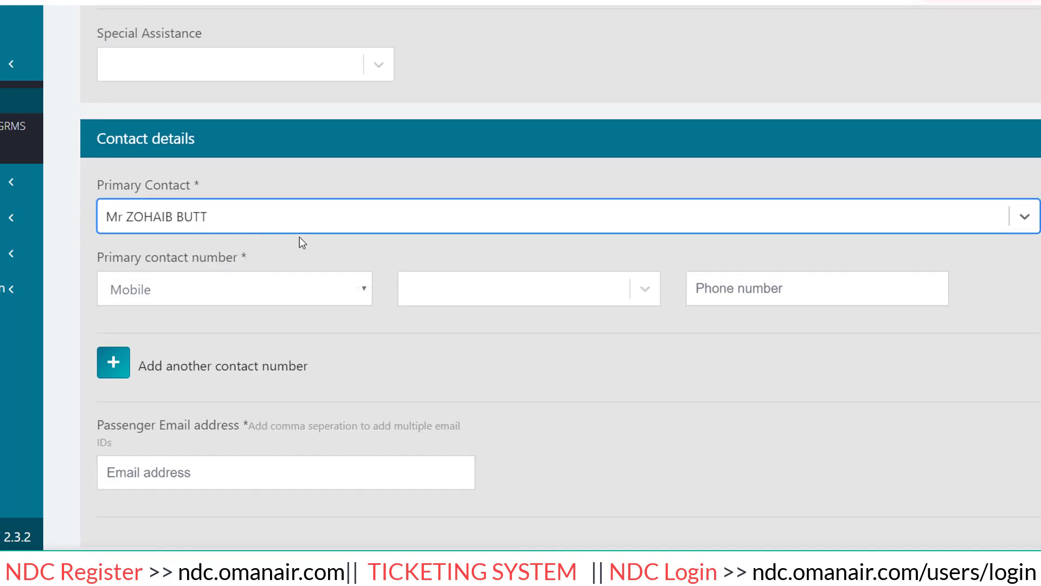
pyautogui.click(289, 288)
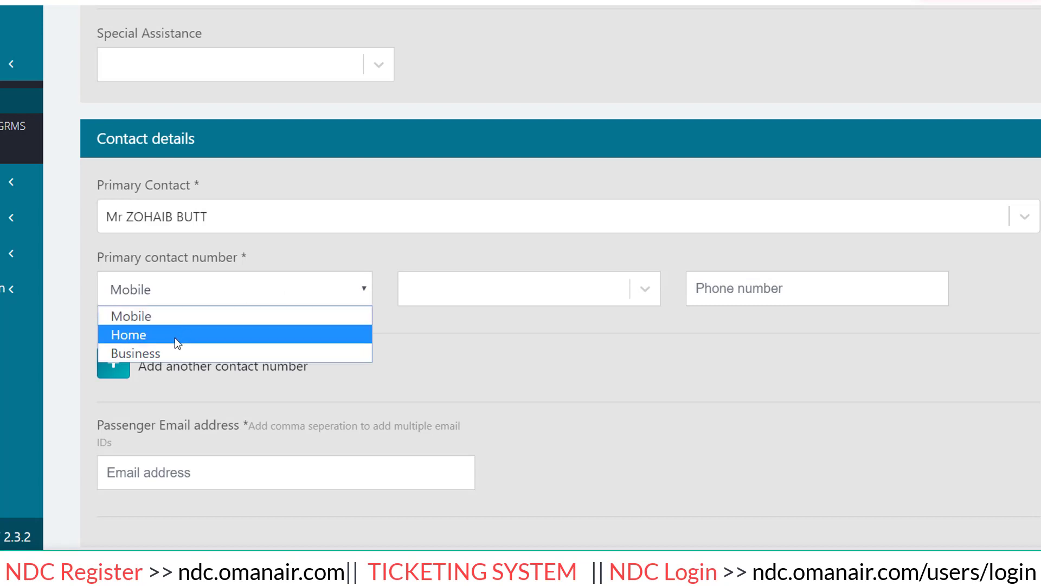
pyautogui.click(440, 295)
# Set the calling code to Oman (+968) and enter the contact's mobile number.
pyautogui.click(522, 295)
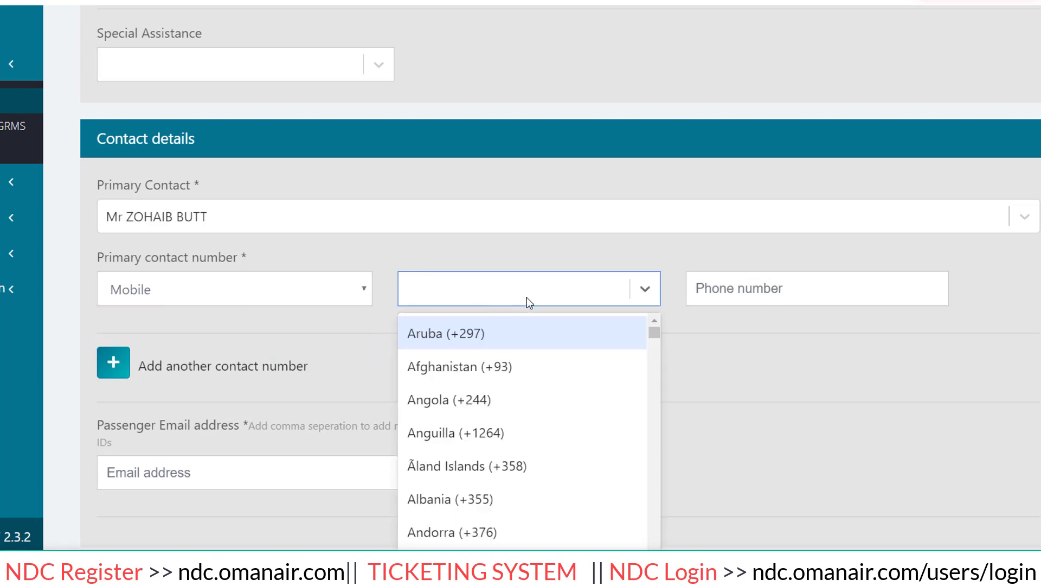
pyautogui.scroll(-1, 548, 280)
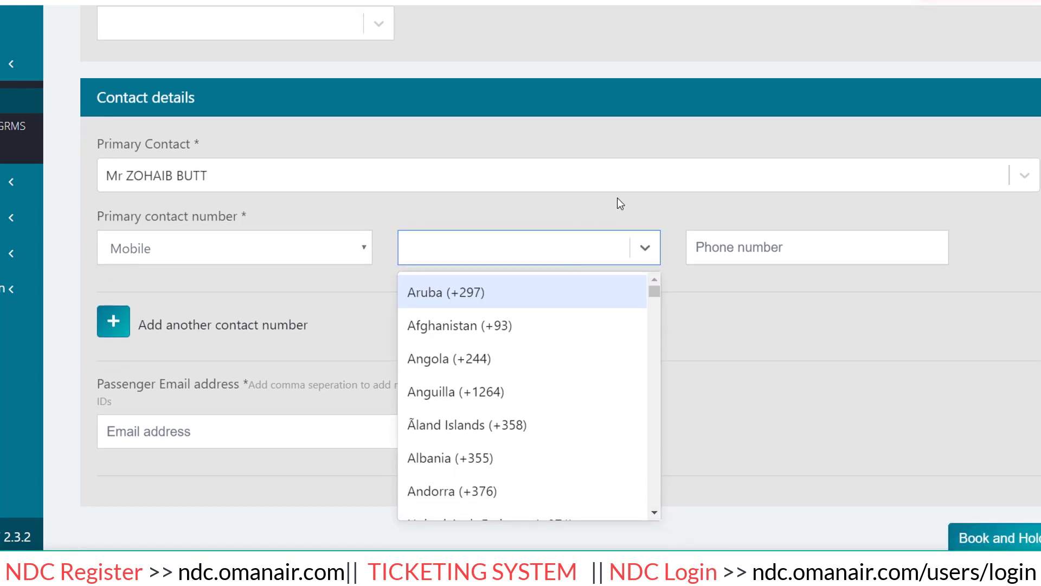
pyautogui.write('OMAN')
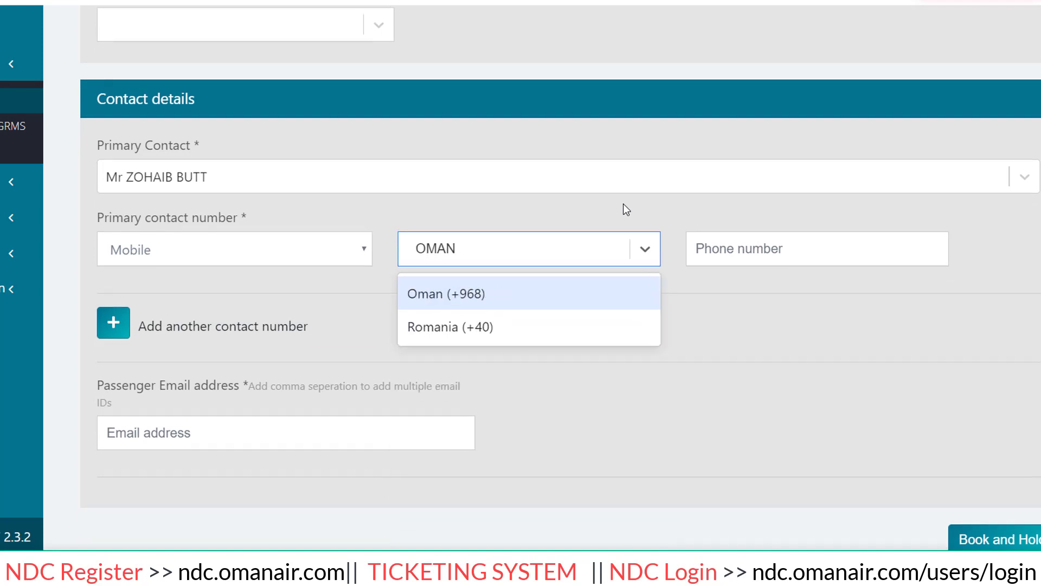
pyautogui.scroll(2, 624, 205)
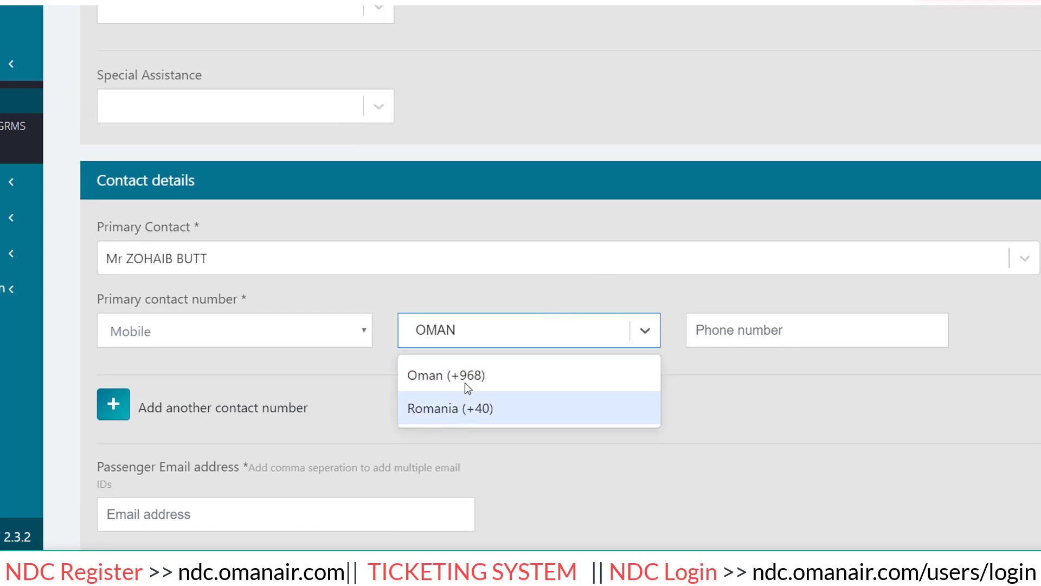
pyautogui.click(464, 380)
pyautogui.click(787, 331)
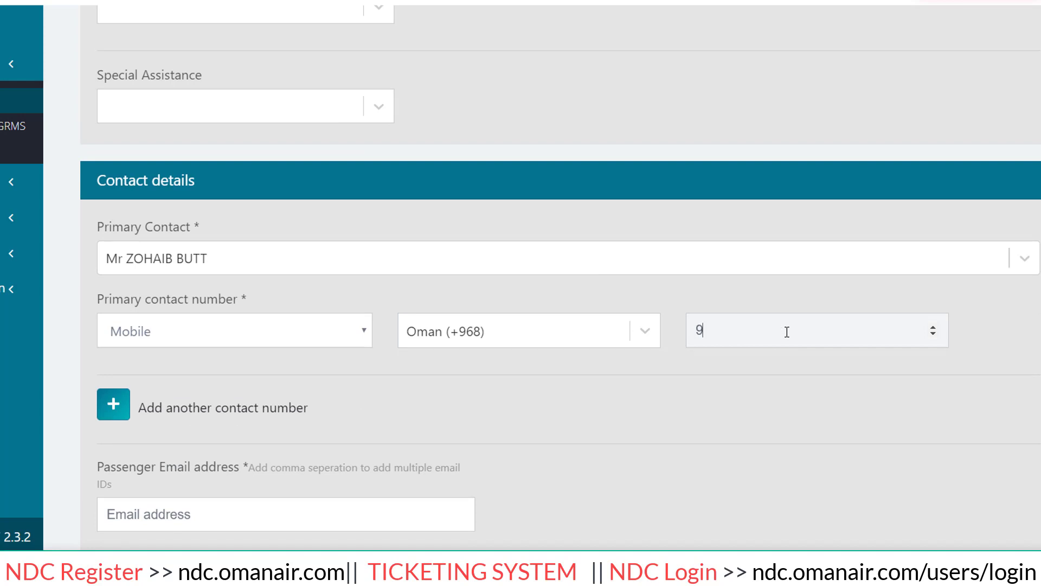
# Fill in the passenger's e-mail address.
pyautogui.scroll(-2, 474, 280)
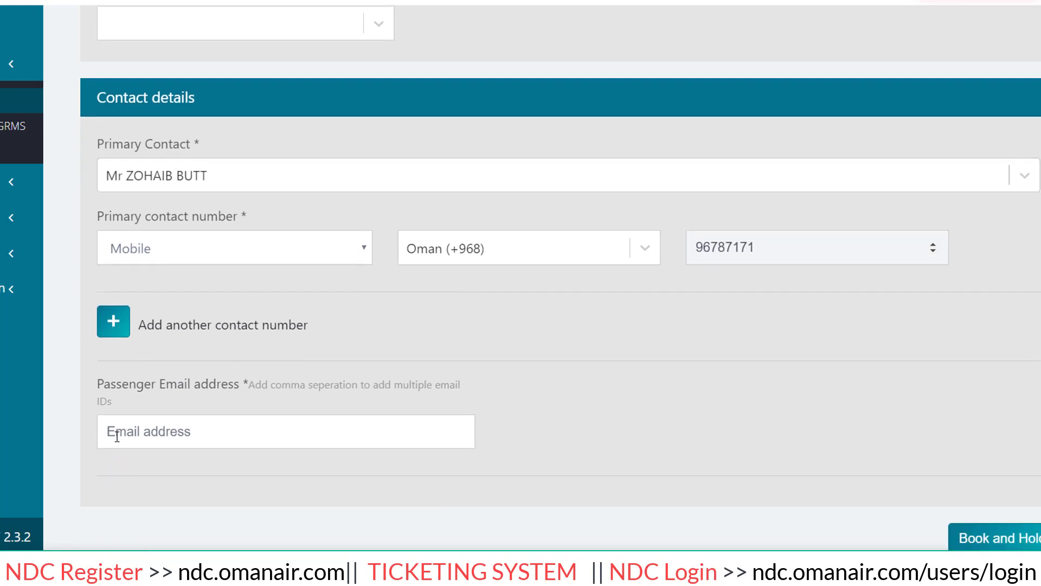
pyautogui.click(117, 436)
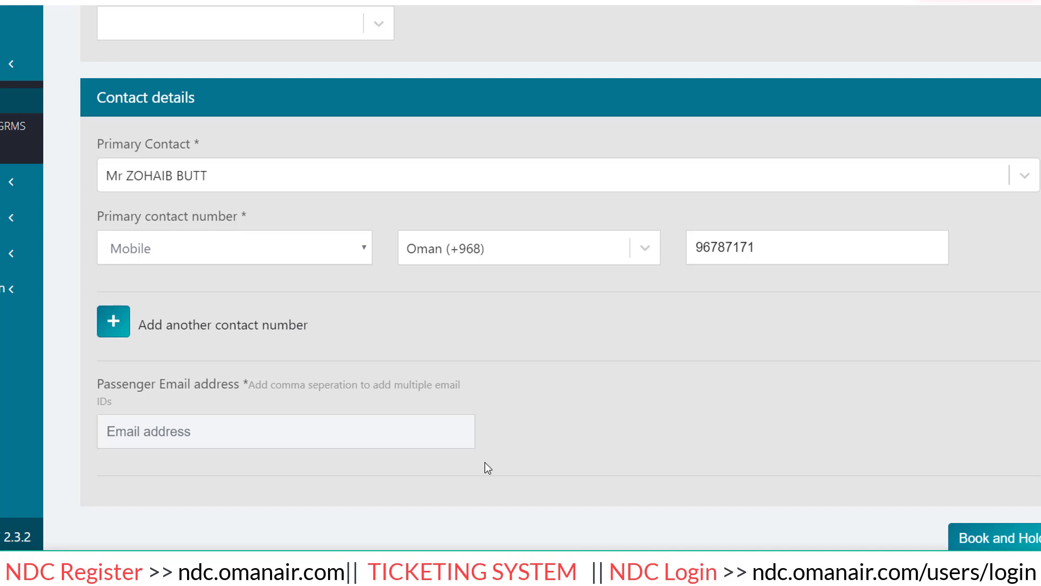
pyautogui.write('TICKE')
pyautogui.press('BackSpace')
pyautogui.press('BackSpace')
pyautogui.press('BackSpace')
pyautogui.press('BackSpace')
pyautogui.press('BackSpace')
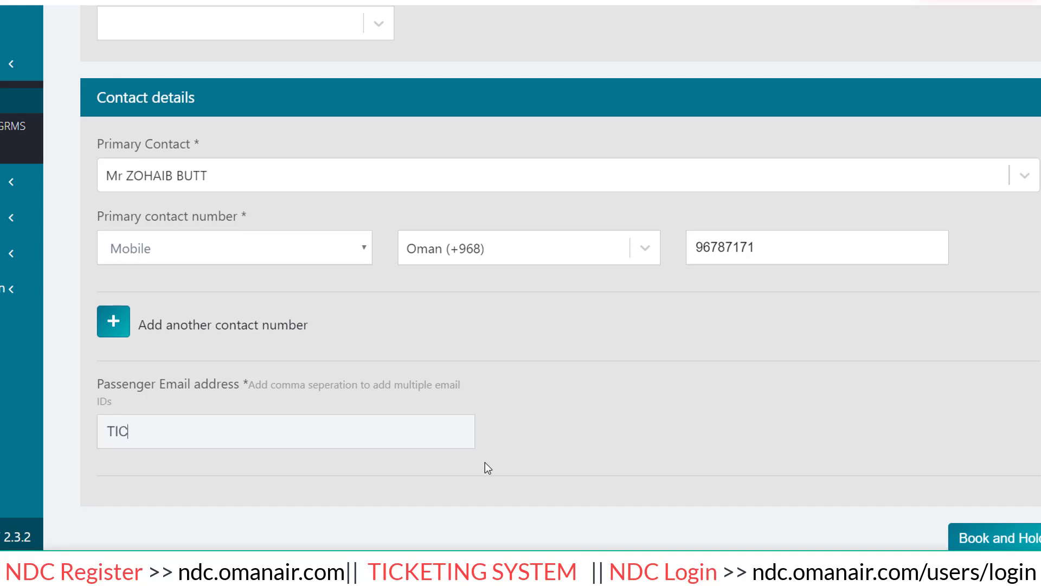
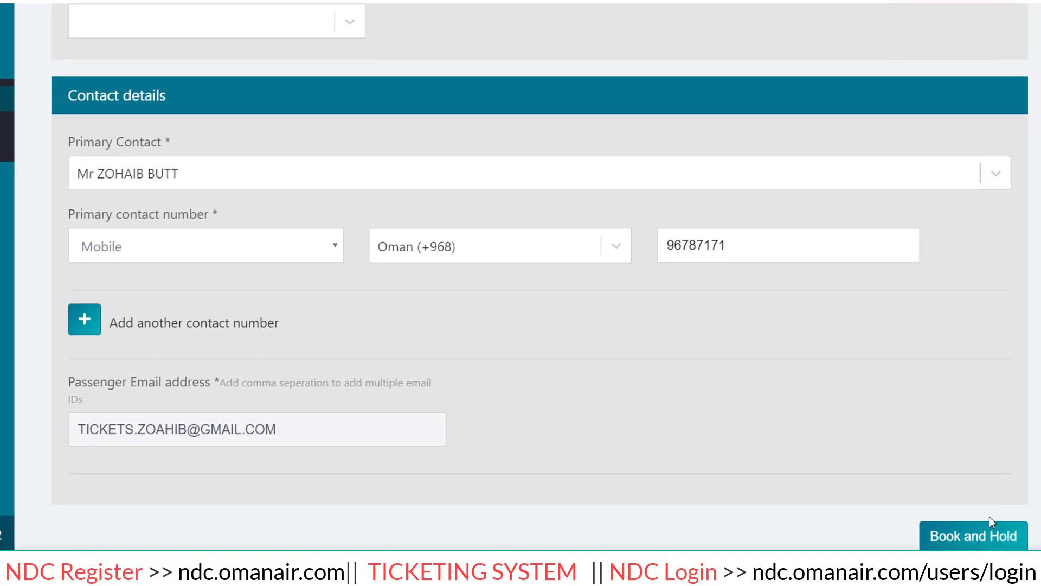
pyautogui.click(1018, 543)
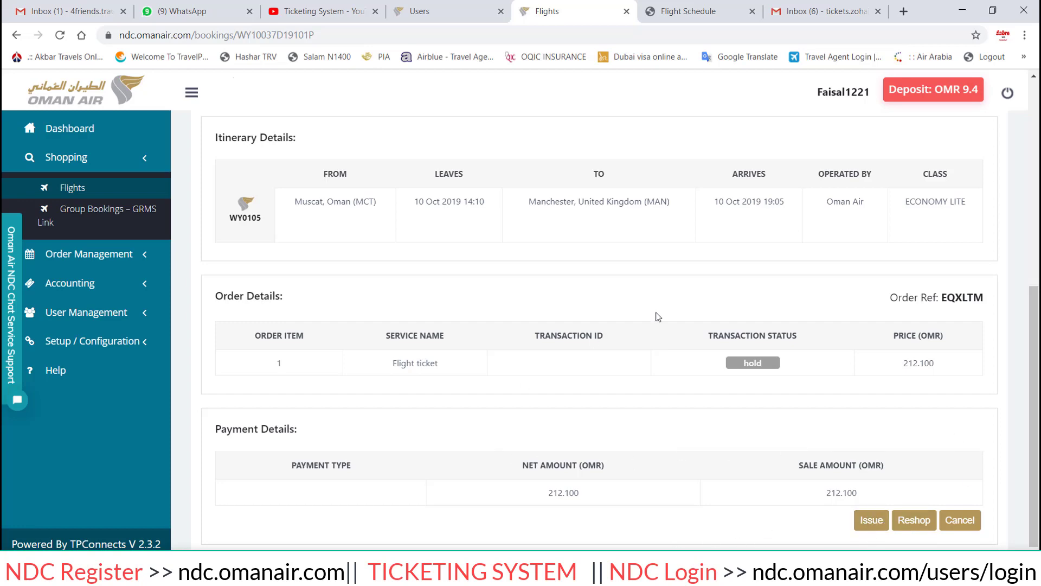
pyautogui.scroll(7, 658, 317)
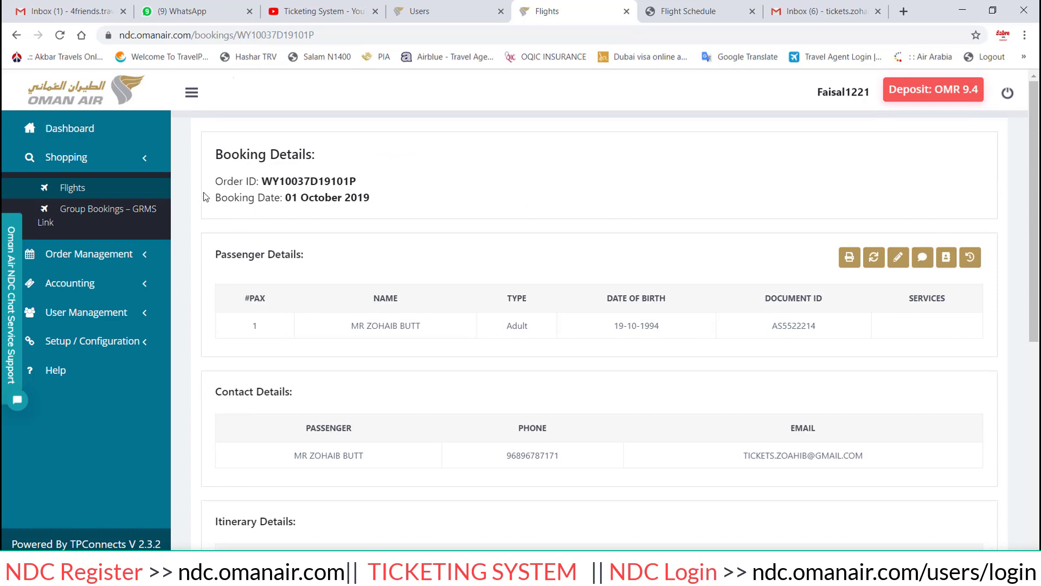
pyautogui.moveTo(213, 177); pyautogui.dragTo(372, 199)
pyautogui.click(342, 171)
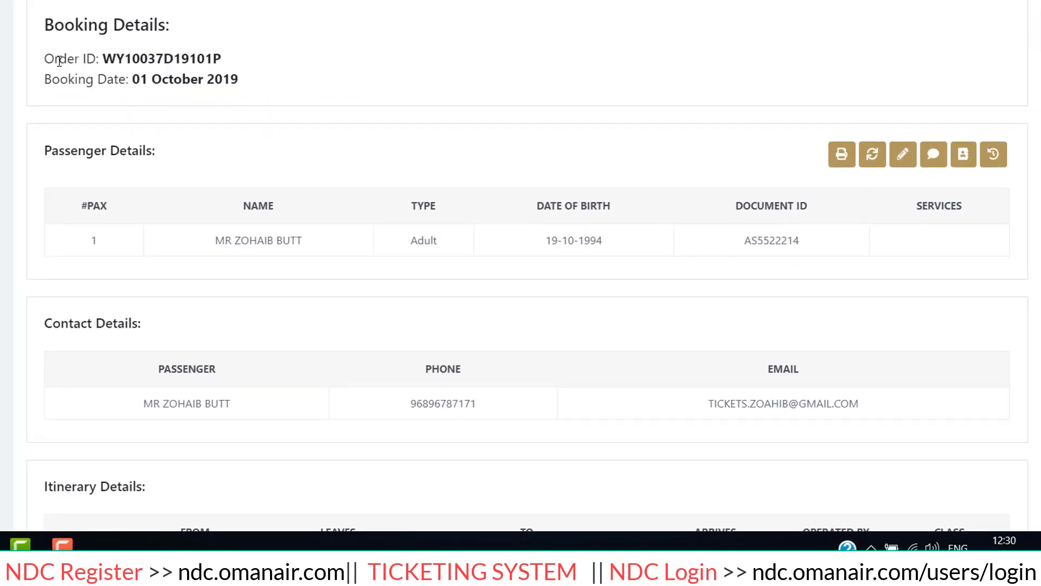
pyautogui.moveTo(86, 58); pyautogui.dragTo(230, 58)
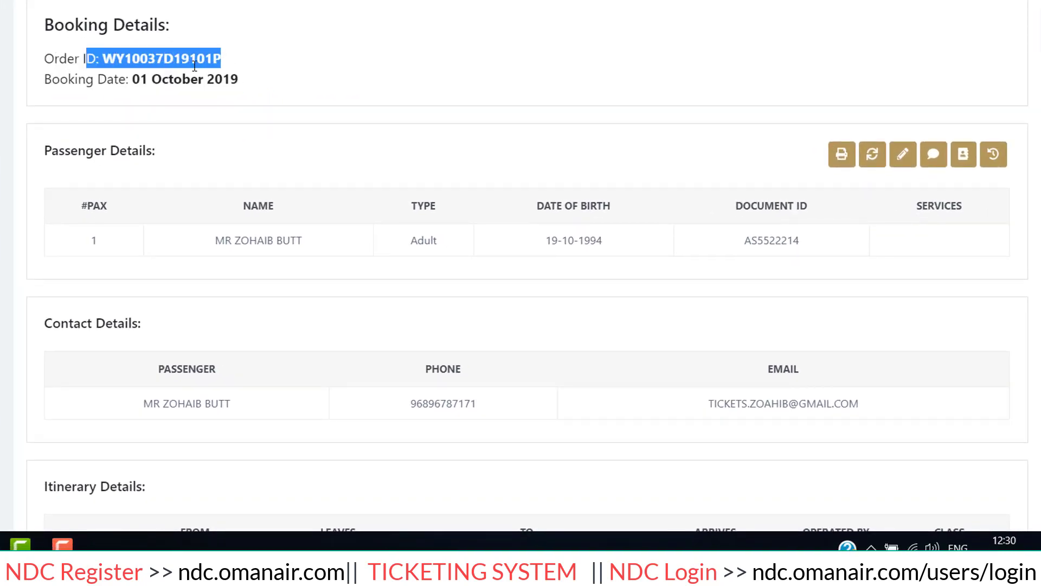
pyautogui.moveTo(52, 83); pyautogui.dragTo(252, 86)
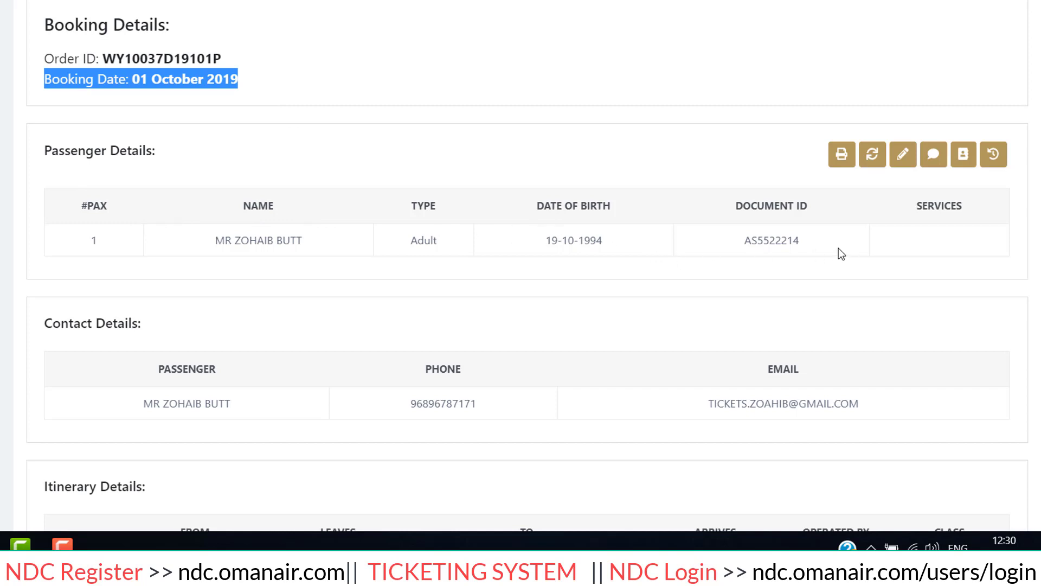
pyautogui.scroll(-2, 819, 239)
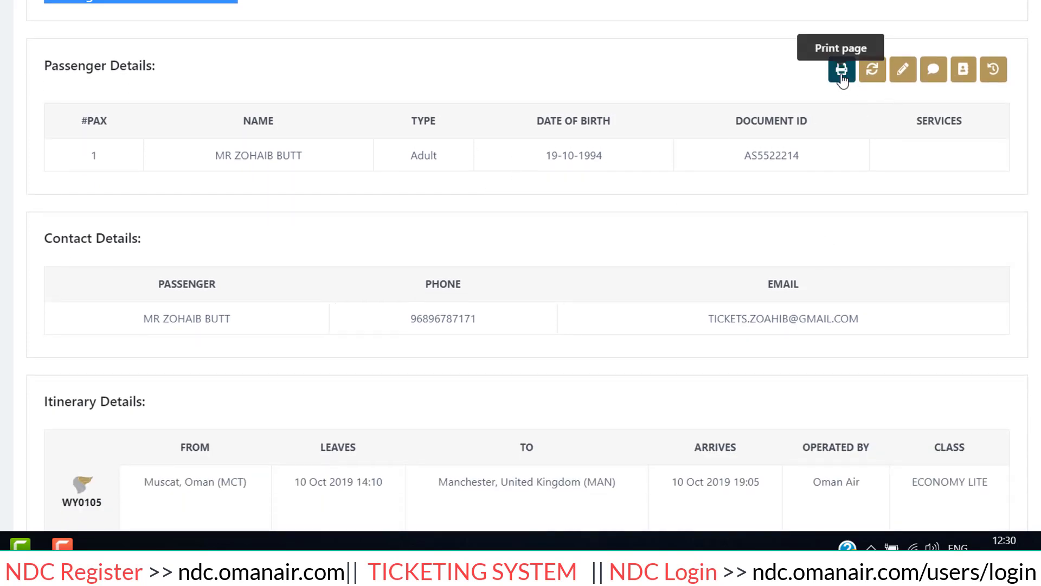
pyautogui.click(841, 73)
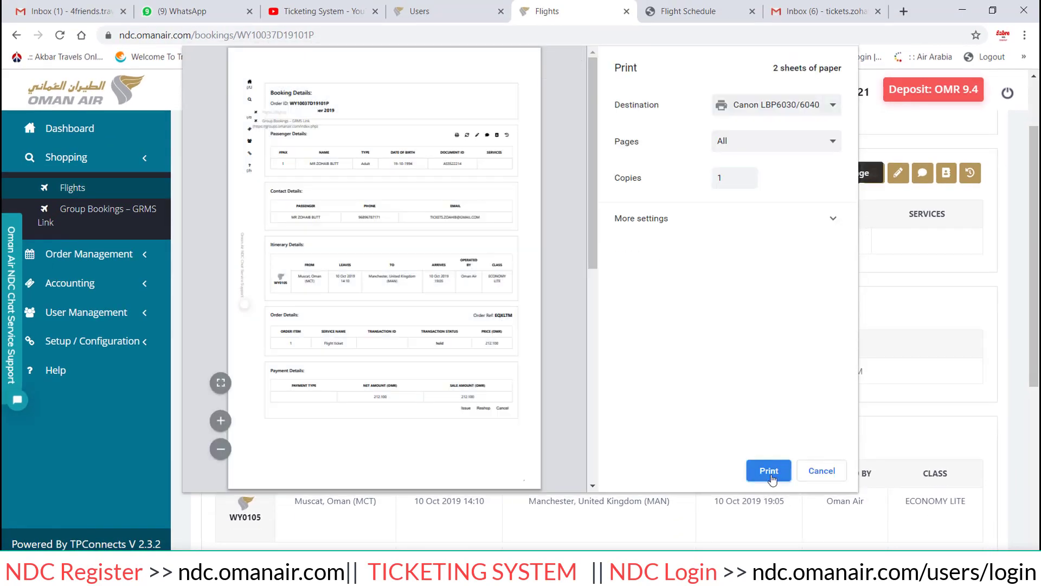
pyautogui.click(779, 104)
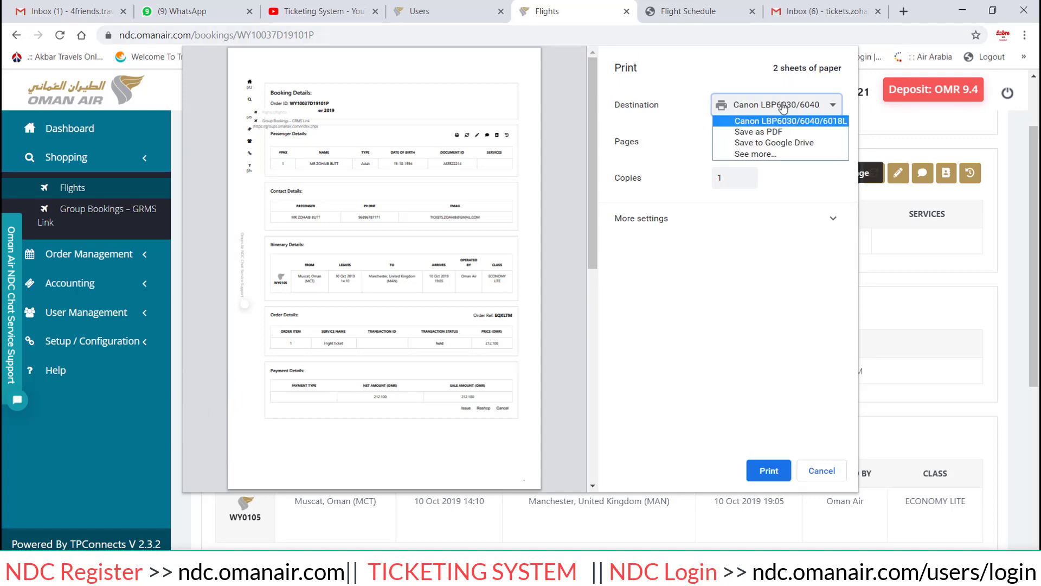
pyautogui.click(789, 277)
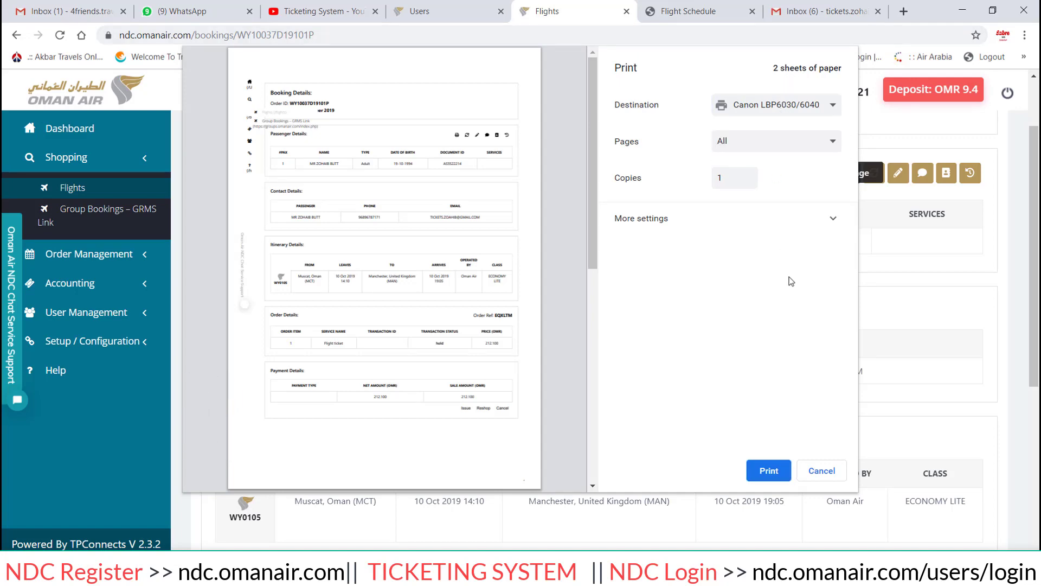
pyautogui.click(827, 478)
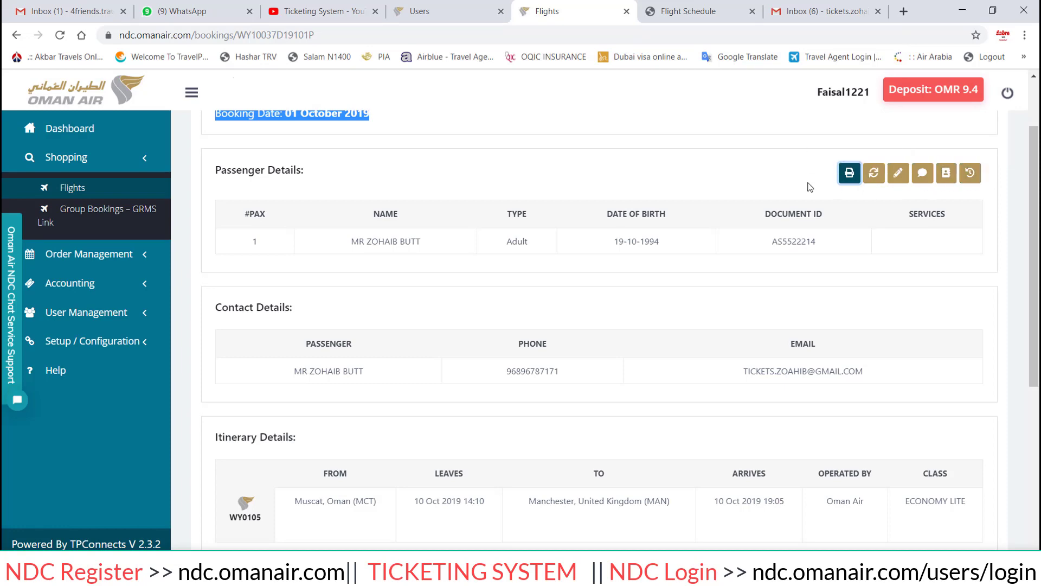
pyautogui.scroll(-2, 450, 222)
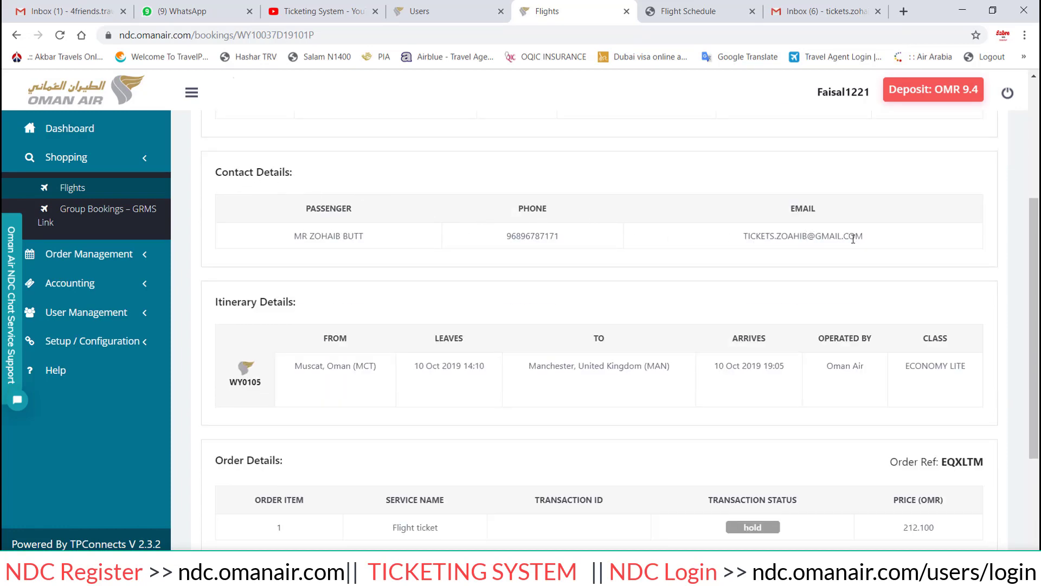
pyautogui.moveTo(866, 238); pyautogui.dragTo(788, 236)
pyautogui.moveTo(706, 236); pyautogui.dragTo(577, 239)
pyautogui.click(537, 240)
pyautogui.doubleClick(510, 236)
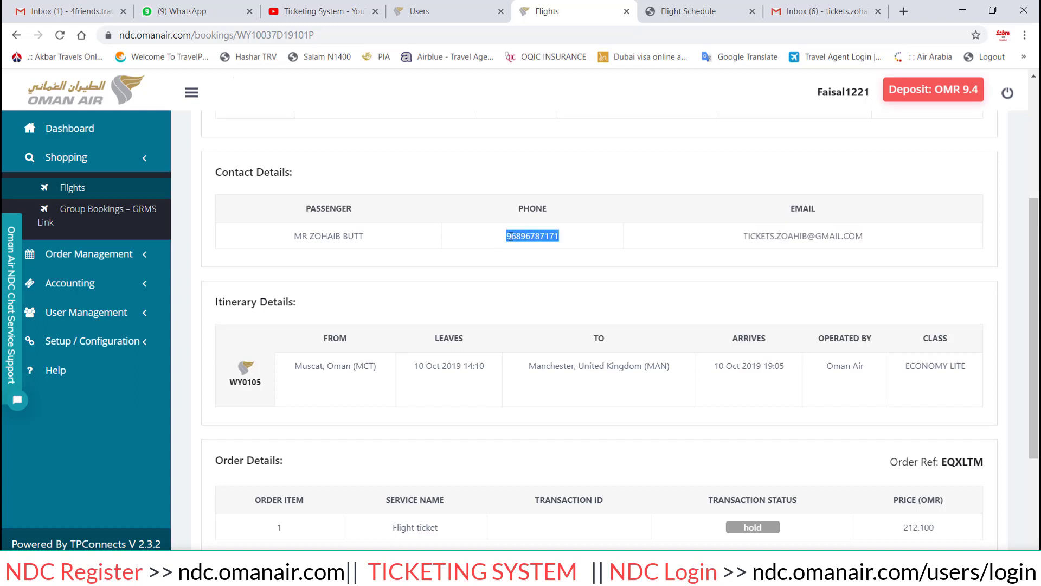
pyautogui.scroll(-1, 543, 233)
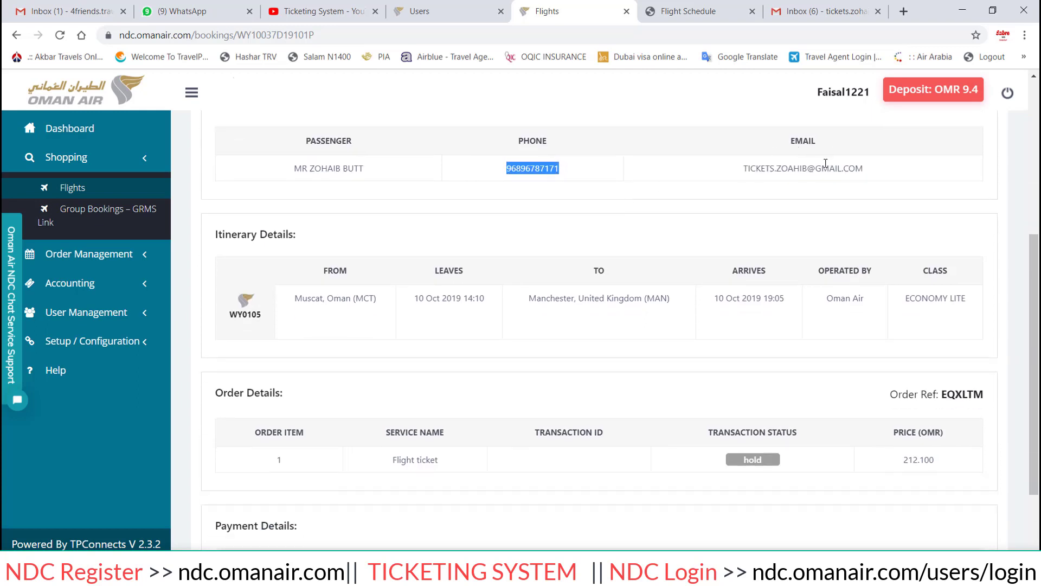
pyautogui.scroll(-1, 333, 239)
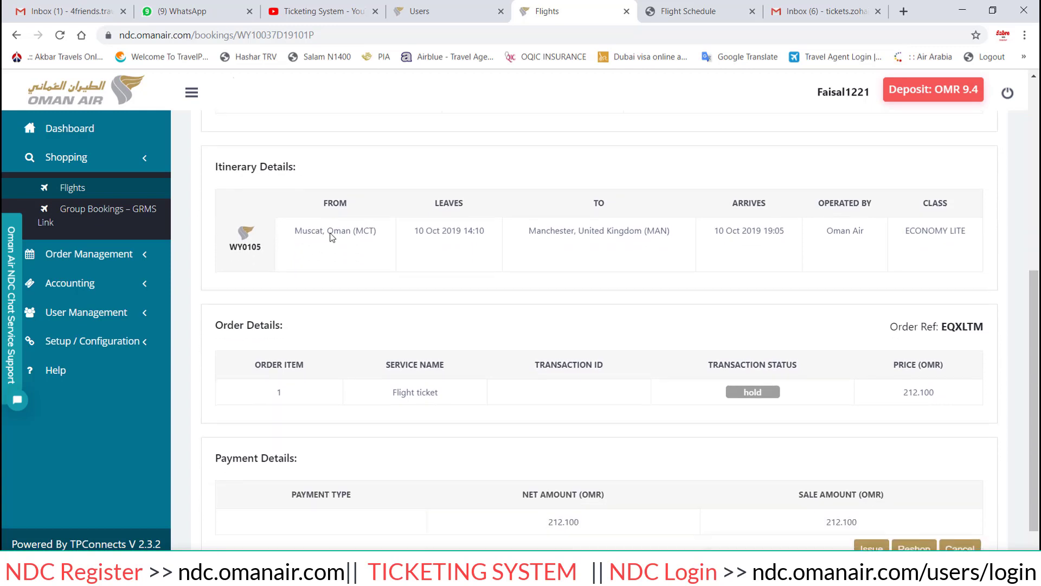
pyautogui.moveTo(351, 231); pyautogui.dragTo(312, 231)
pyautogui.moveTo(537, 226); pyautogui.dragTo(540, 228)
pyautogui.click(933, 239)
pyautogui.scroll(-1, 308, 332)
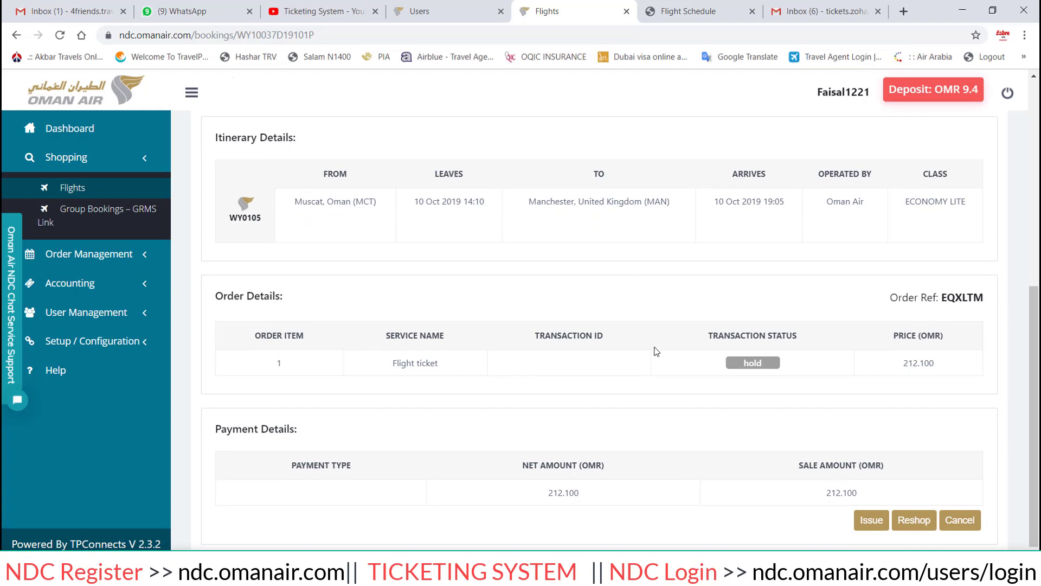
pyautogui.moveTo(251, 333); pyautogui.dragTo(324, 335)
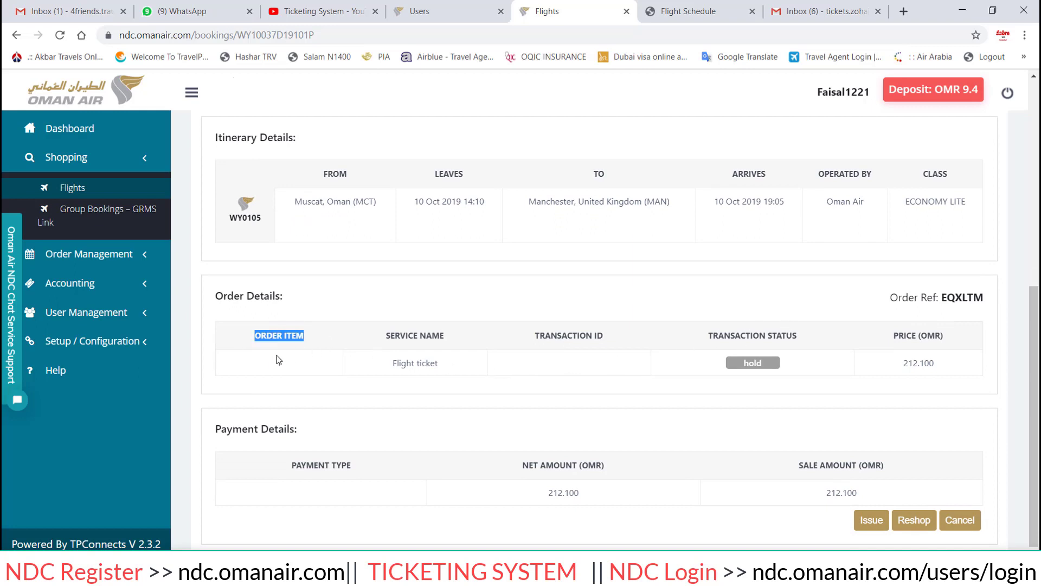
pyautogui.click(271, 365)
pyautogui.doubleClick(273, 368)
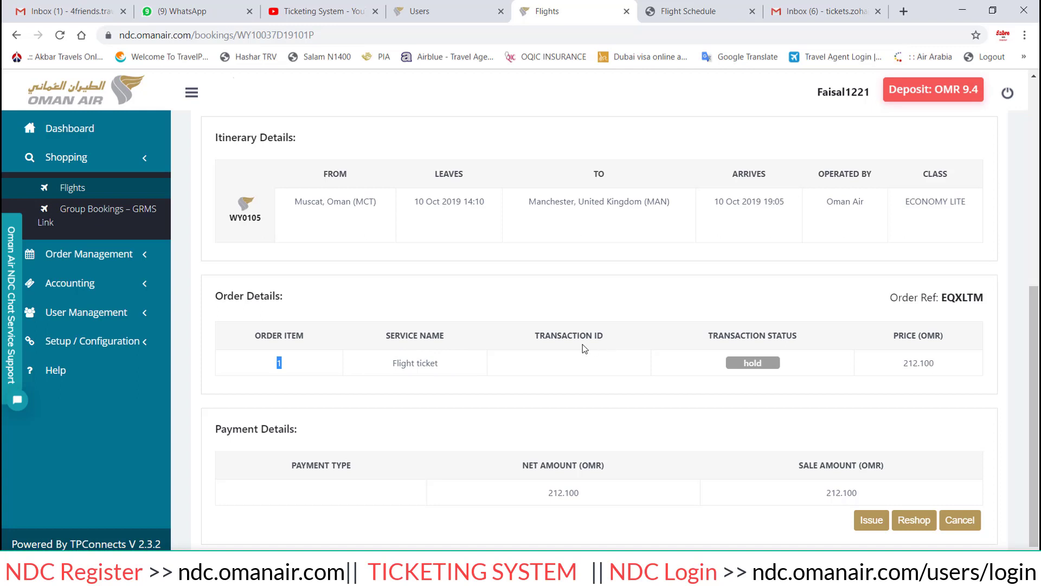
pyautogui.moveTo(538, 334); pyautogui.dragTo(656, 345)
pyautogui.moveTo(893, 335); pyautogui.dragTo(985, 347)
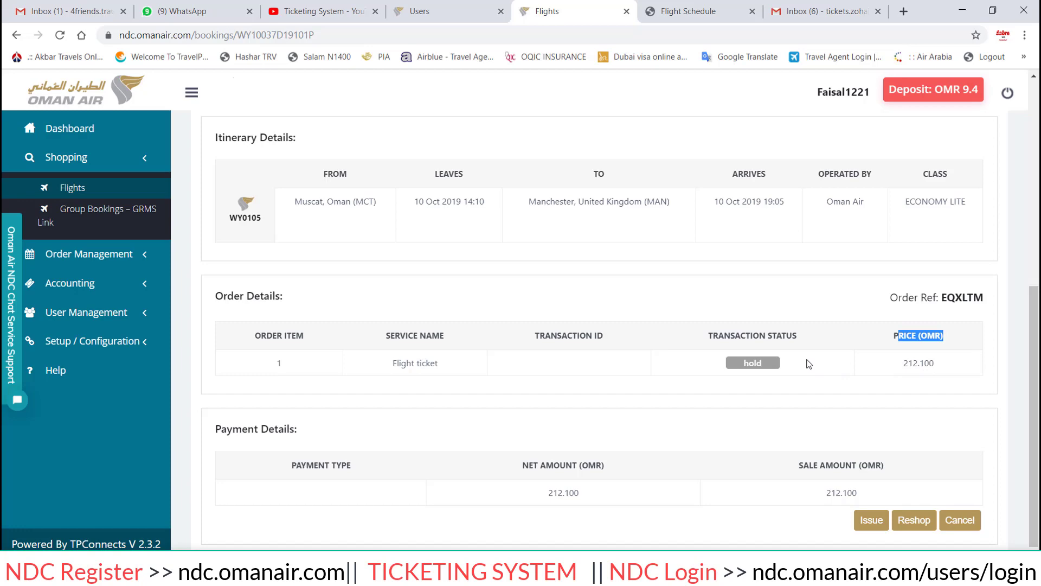
pyautogui.scroll(7, 810, 363)
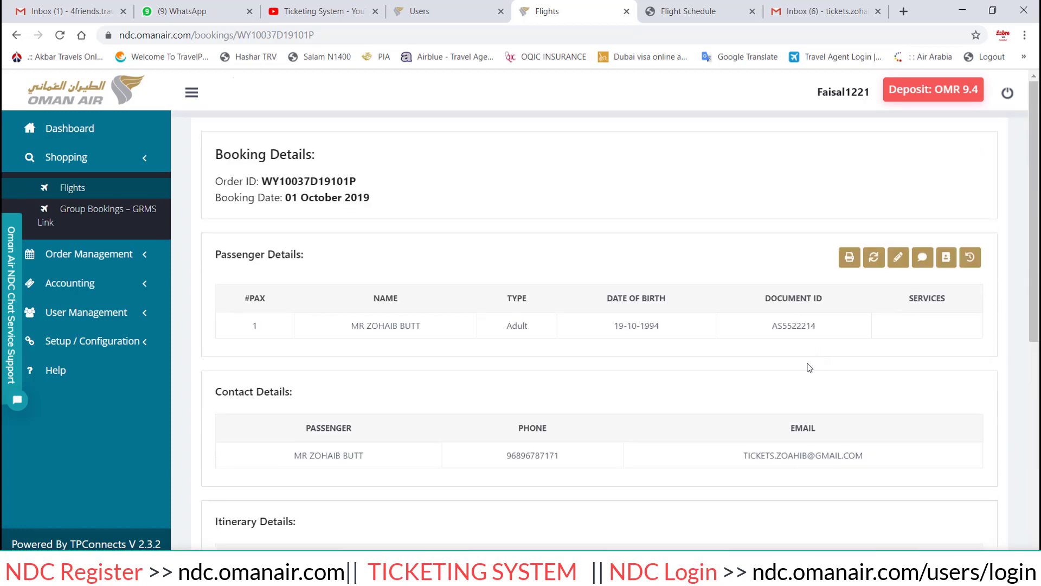
pyautogui.scroll(-6, 806, 353)
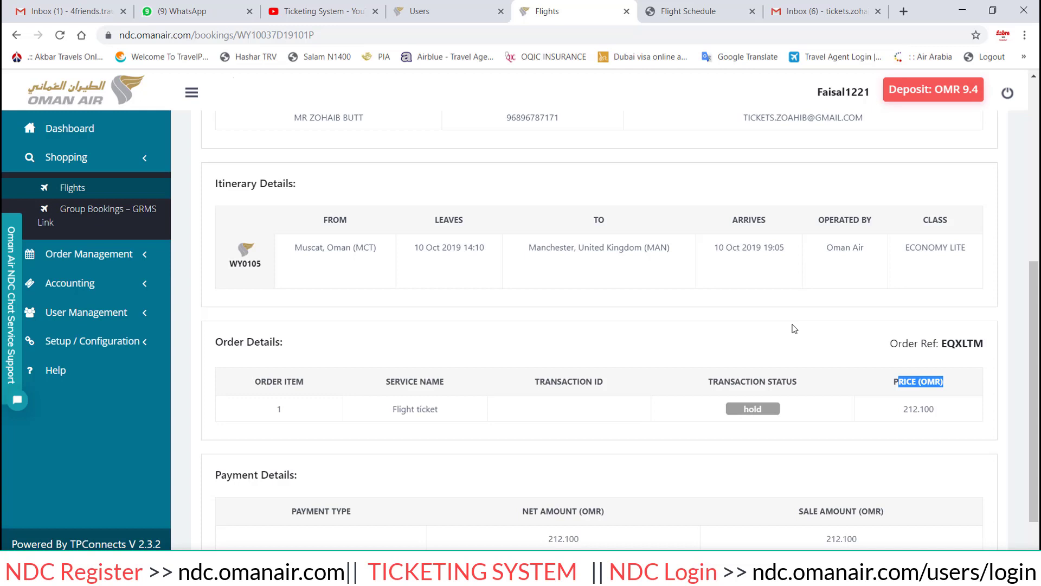
pyautogui.scroll(-1, 795, 329)
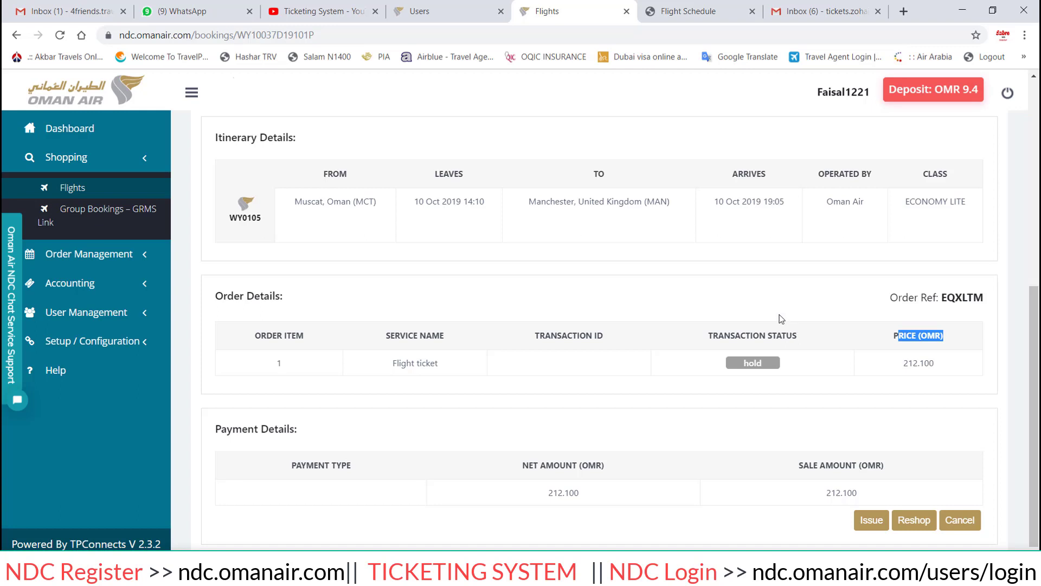
pyautogui.click(646, 302)
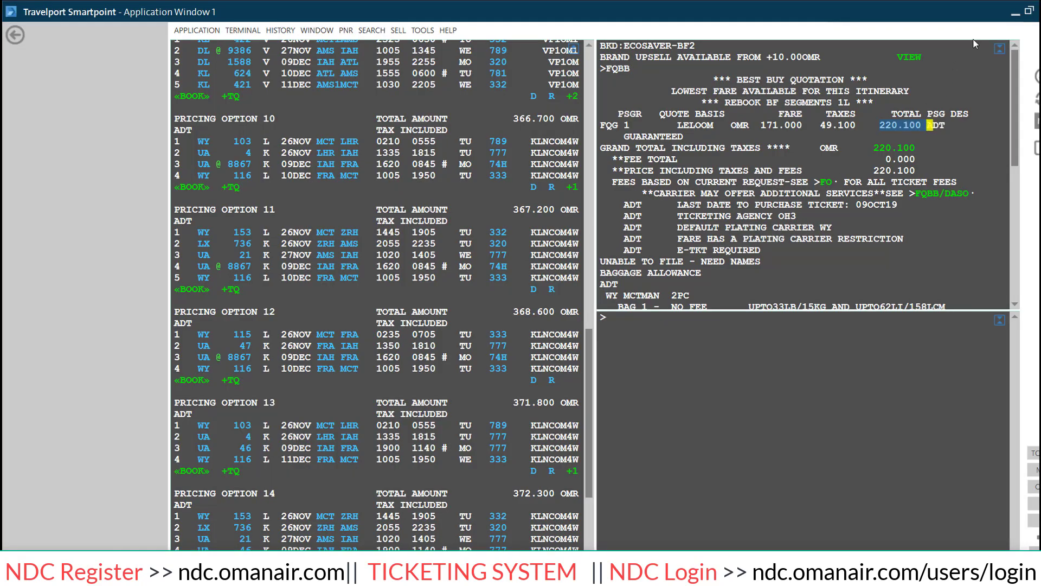
pyautogui.click(1016, 15)
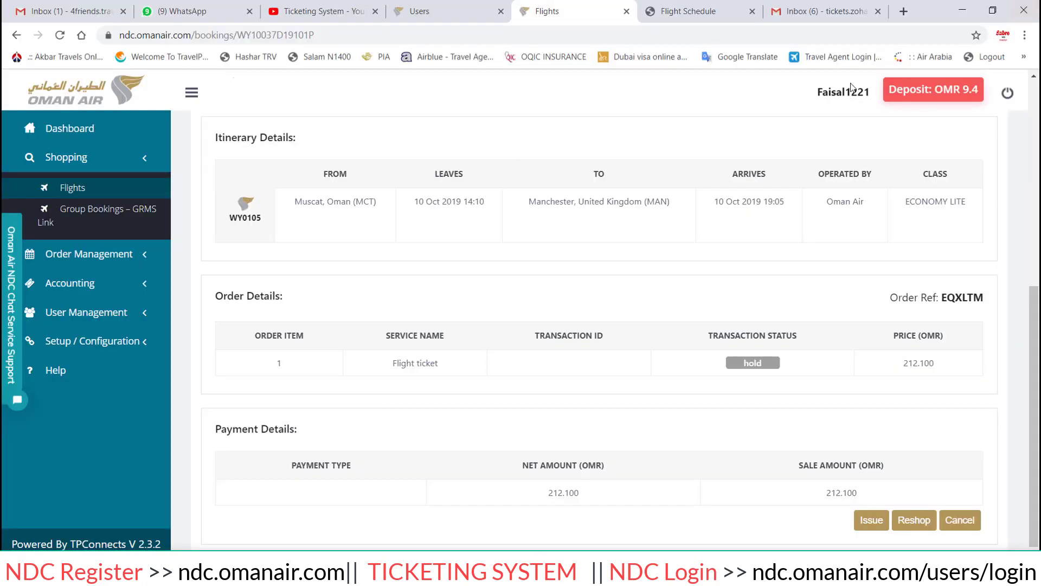
# Highlight the 212.100 price, open Group Bookings – GRMS Link in a new tab, then return to the booking.
pyautogui.moveTo(931, 365); pyautogui.dragTo(868, 360)
pyautogui.click(93, 220)
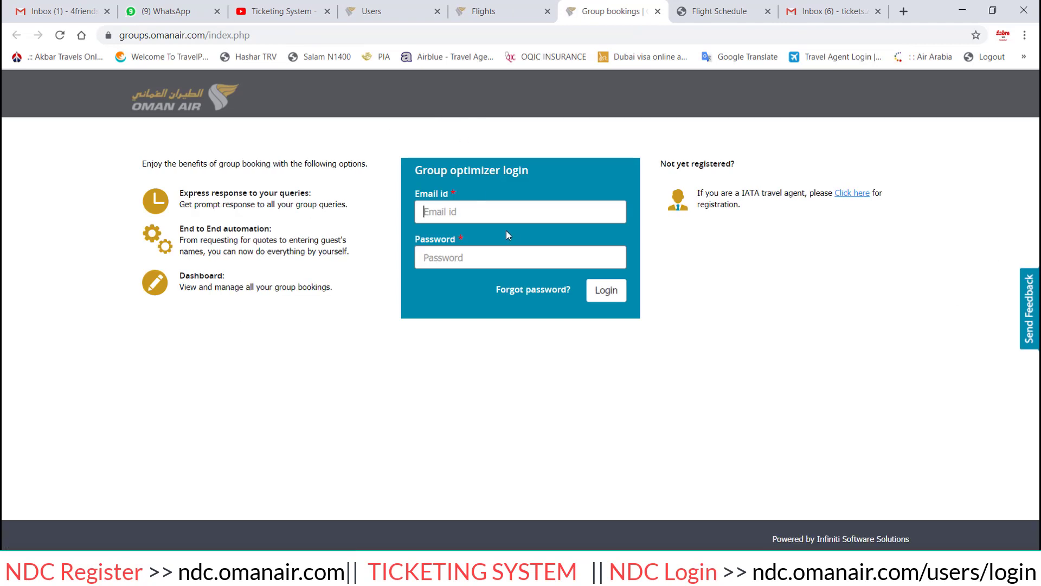
pyautogui.click(515, 5)
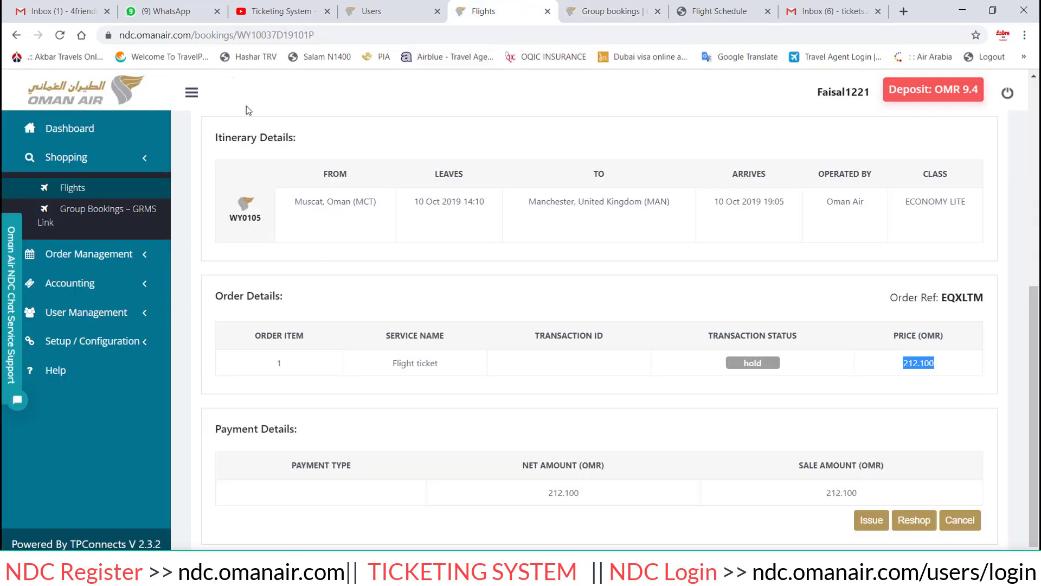
# Expand Order Management in the sidebar, then switch to the Ticketing System YouTube channel tab.
pyautogui.click(133, 256)
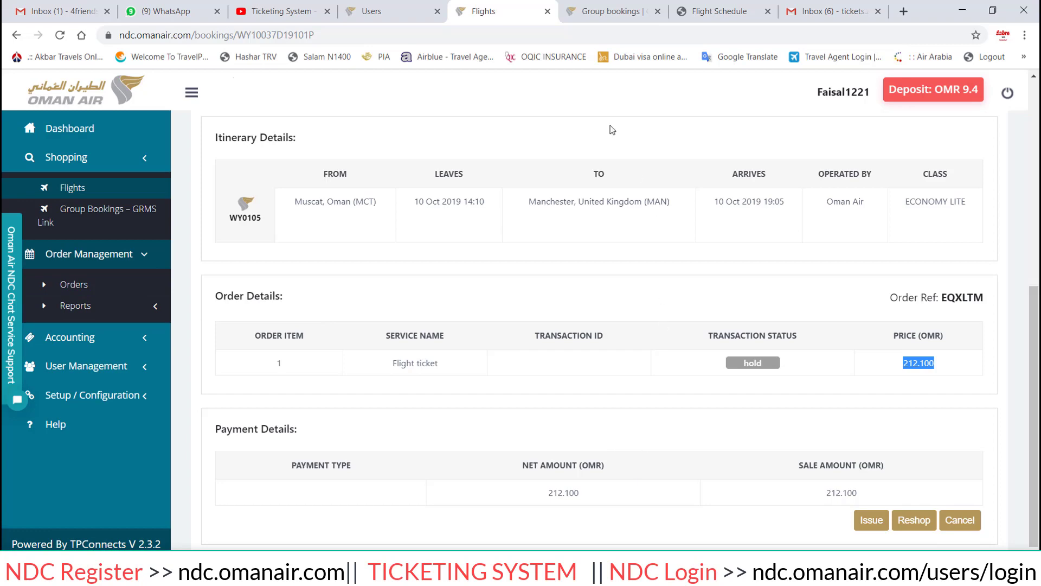
pyautogui.click(266, 7)
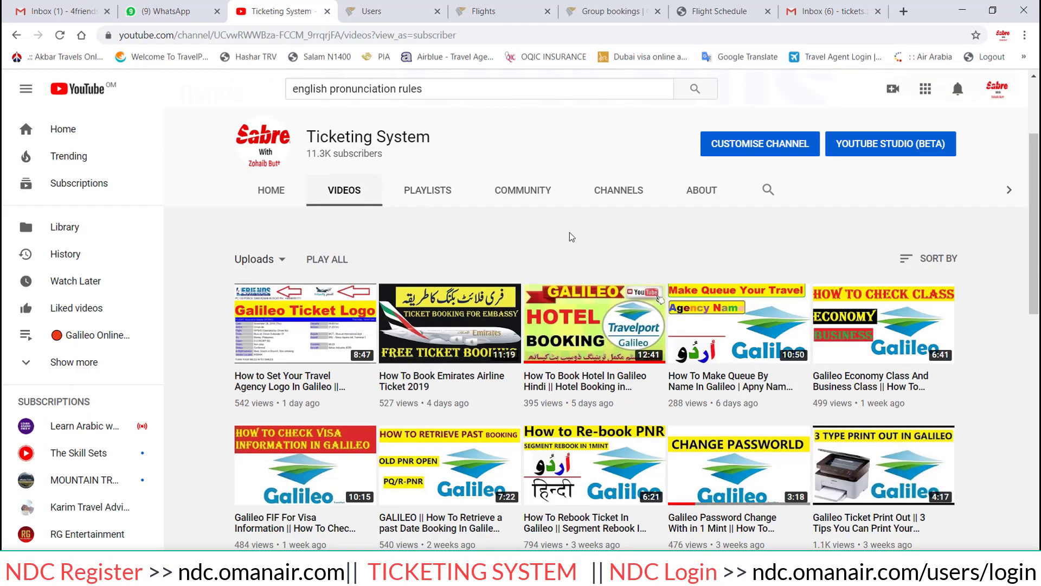